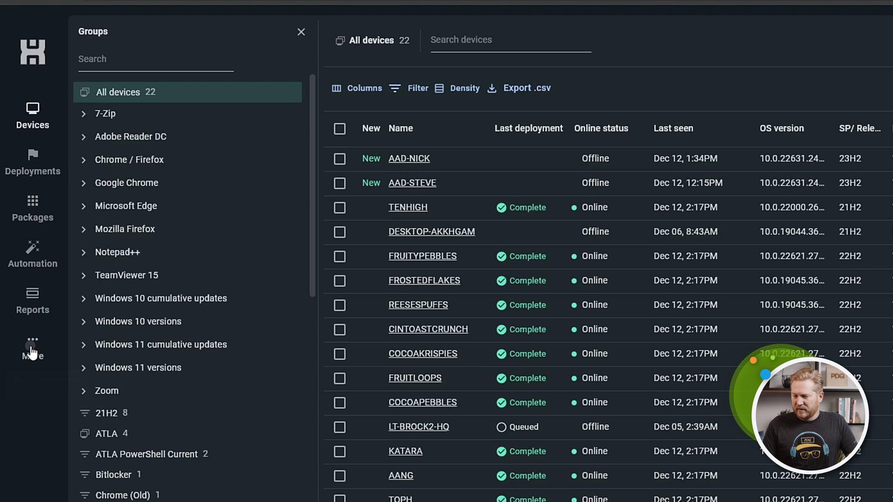
Step: Open the Variables page from the sidebar's More flyout
{"action": "left_click", "coordinate": [32, 353]}
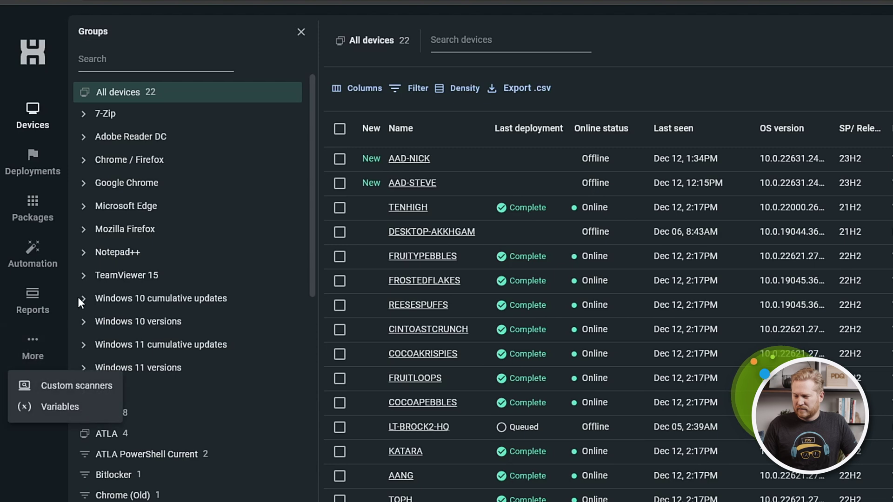
{"action": "left_click", "coordinate": [87, 409]}
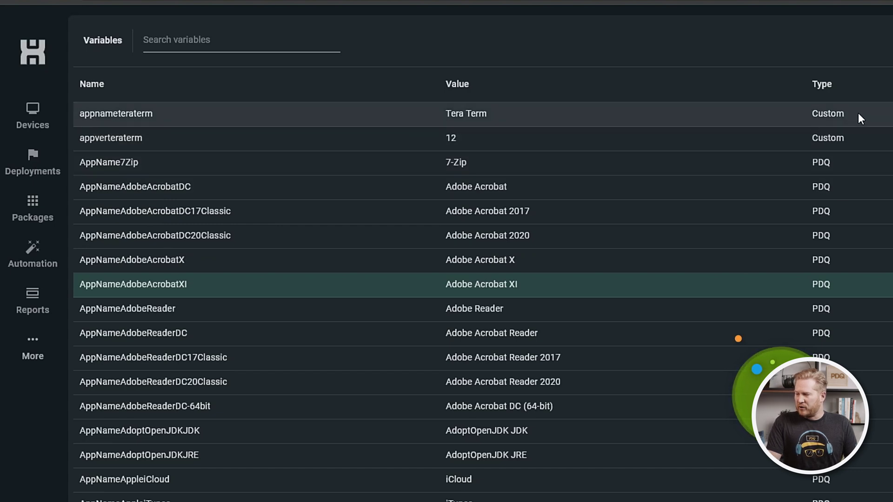
{"action": "double_click", "coordinate": [859, 114]}
{"action": "double_click", "coordinate": [856, 139]}
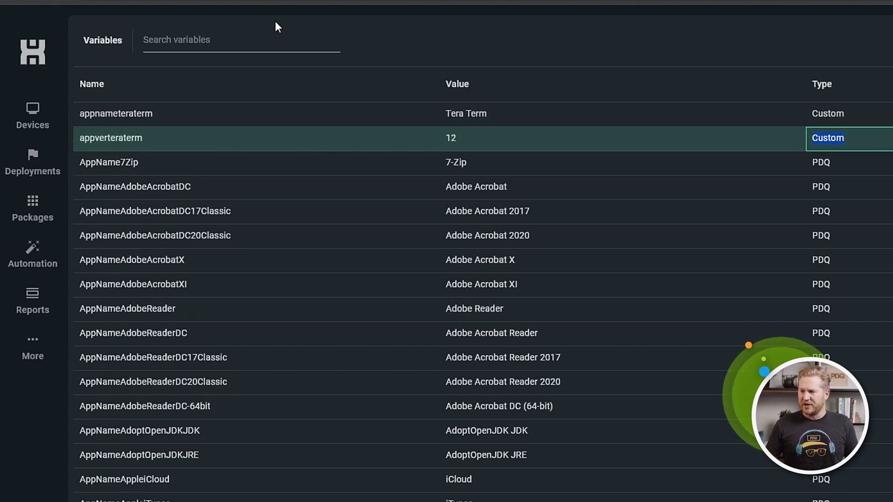
{"action": "left_click", "coordinate": [217, 42]}
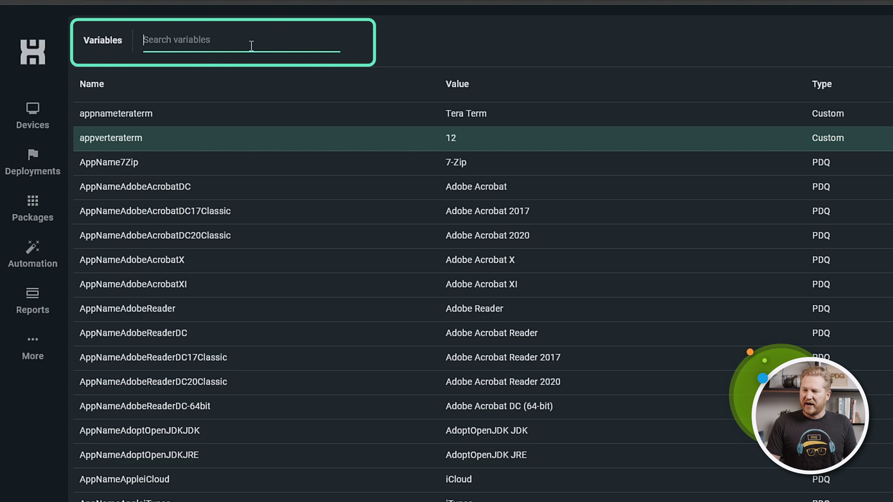
{"action": "type", "text": "pdq"}
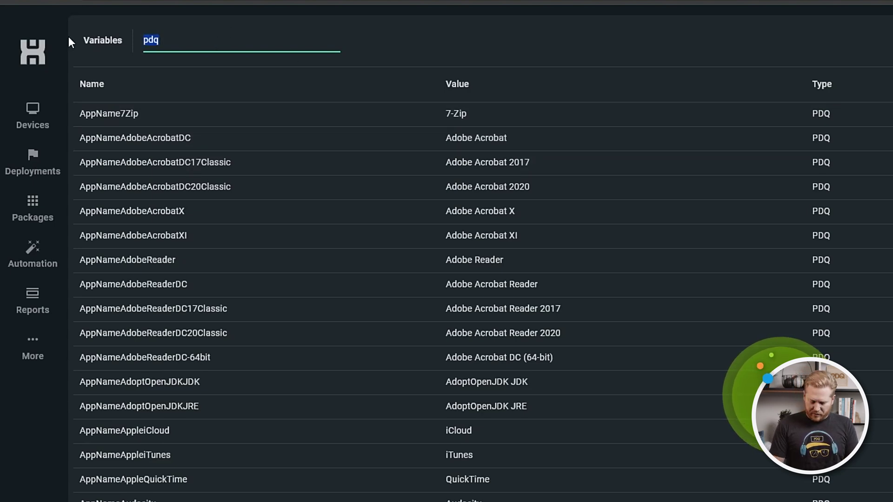
{"action": "key", "text": "BackSpace"}
{"action": "type", "text": "custom"}
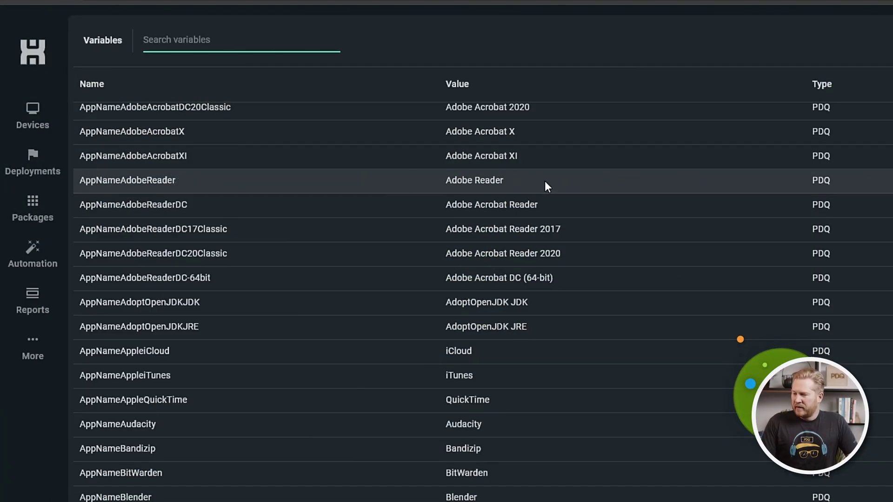
{"action": "left_click", "coordinate": [514, 181]}
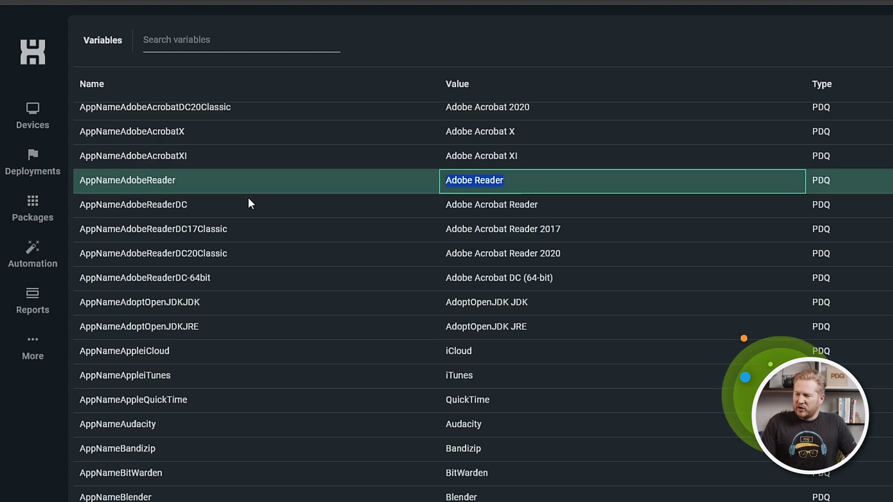
{"action": "scroll", "coordinate": [247, 204], "scroll_direction": "up", "scroll_amount": 3}
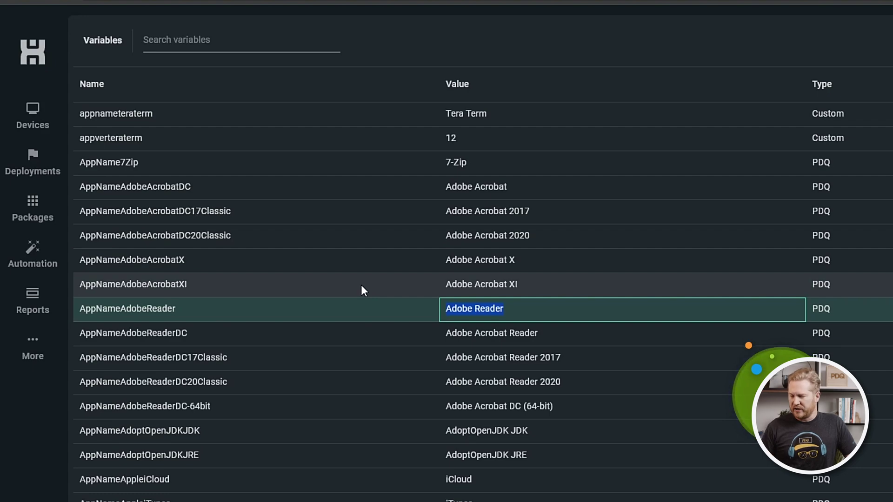
{"action": "scroll", "coordinate": [409, 288], "scroll_direction": "down", "scroll_amount": 15}
{"action": "scroll", "coordinate": [403, 281], "scroll_direction": "down", "scroll_amount": 20}
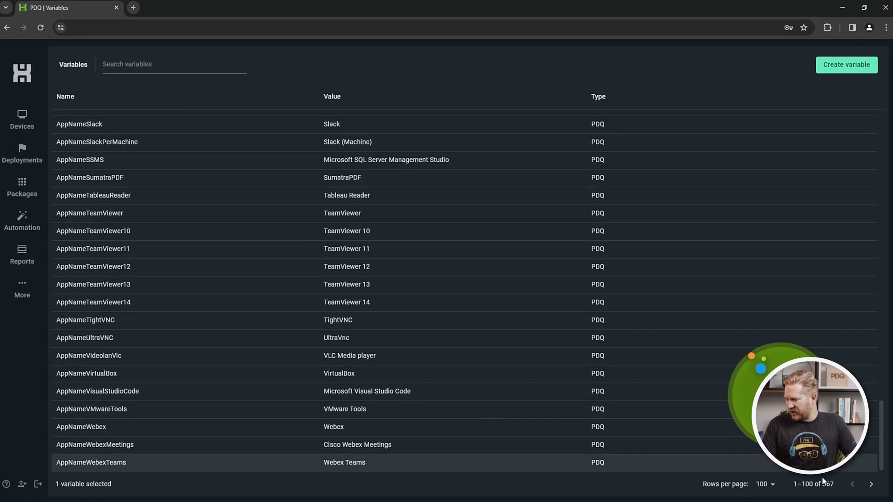
{"action": "left_click", "coordinate": [871, 484]}
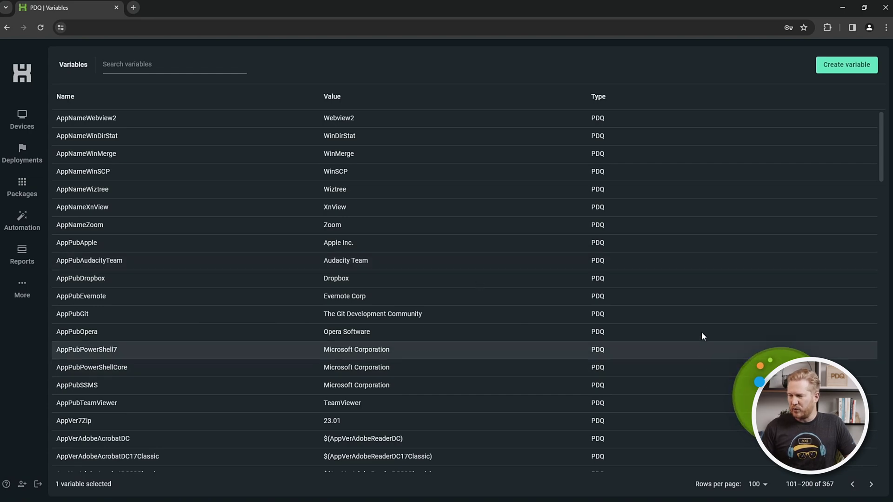
{"action": "scroll", "coordinate": [471, 247], "scroll_direction": "down", "scroll_amount": 3}
{"action": "scroll", "coordinate": [471, 247], "scroll_direction": "down", "scroll_amount": 10}
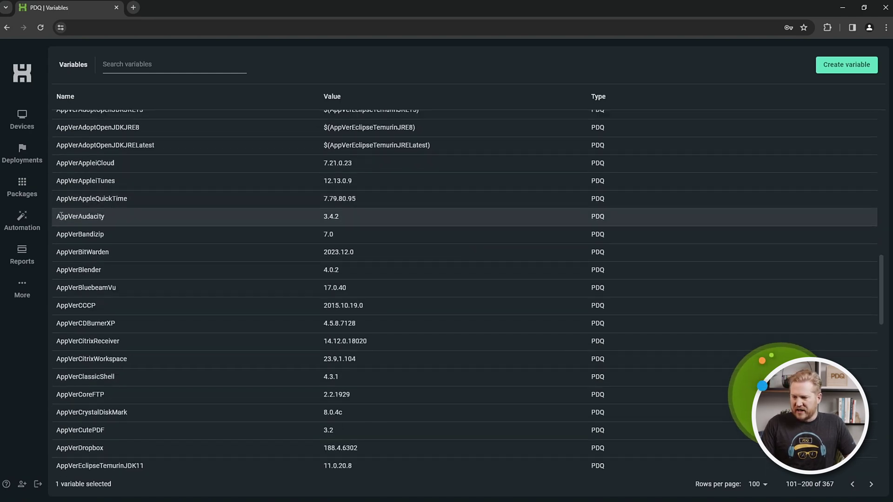
{"action": "left_click_drag", "start_coordinate": [113, 217], "coordinate": [55, 220]}
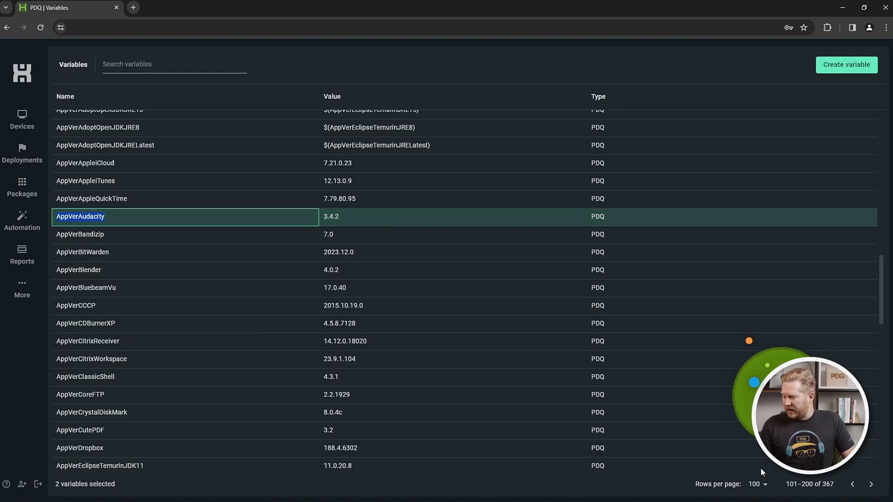
{"action": "left_click", "coordinate": [858, 486]}
{"action": "scroll", "coordinate": [285, 286], "scroll_direction": "up", "scroll_amount": 10}
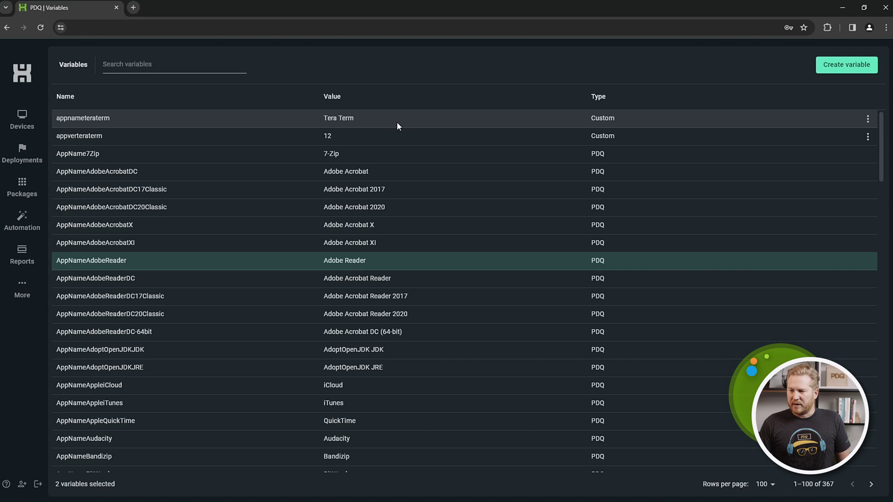
Step: Return to Devices and create a new folder named Opera in the Groups list
{"action": "left_click", "coordinate": [23, 120]}
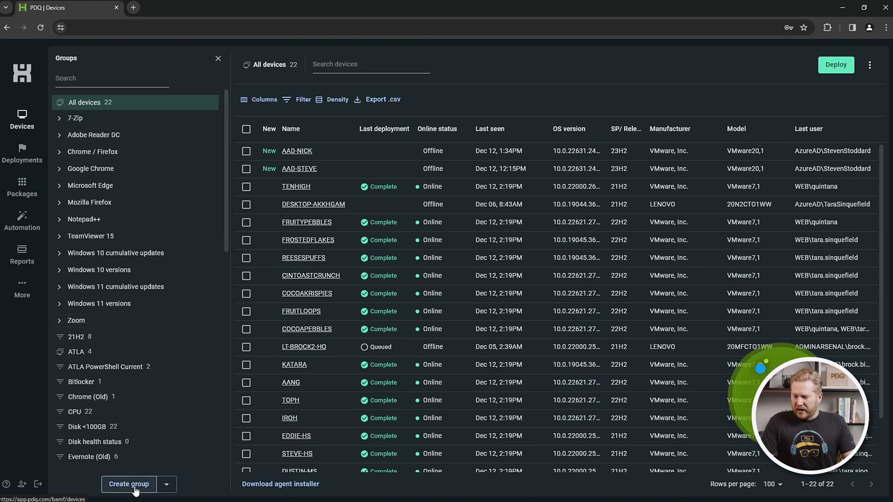
{"action": "left_click", "coordinate": [170, 486]}
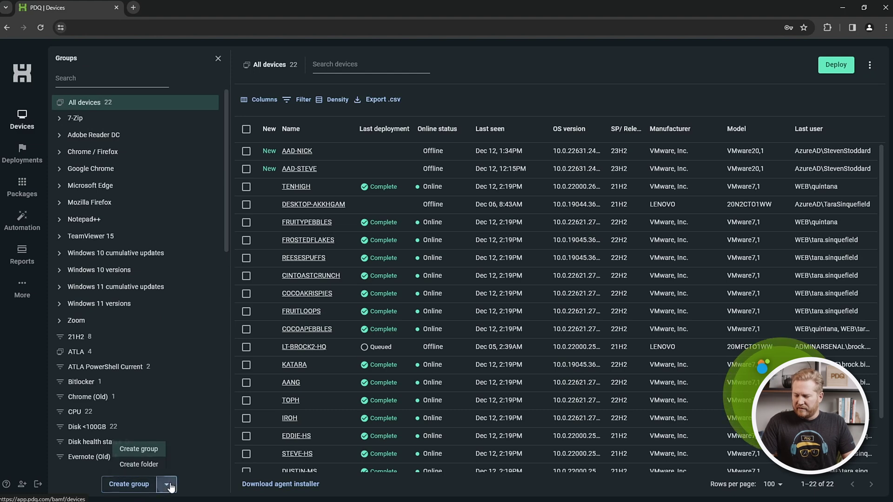
{"action": "left_click", "coordinate": [150, 463]}
{"action": "type", "text": "Opera"}
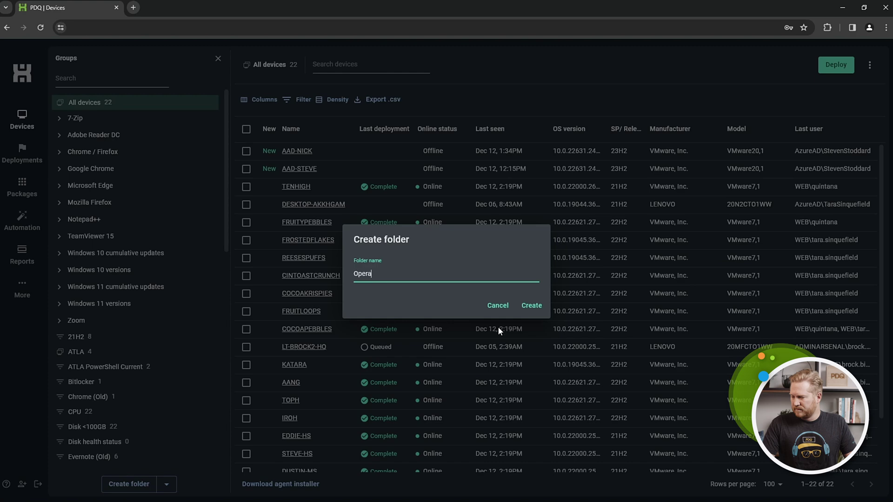
{"action": "left_click", "coordinate": [525, 315]}
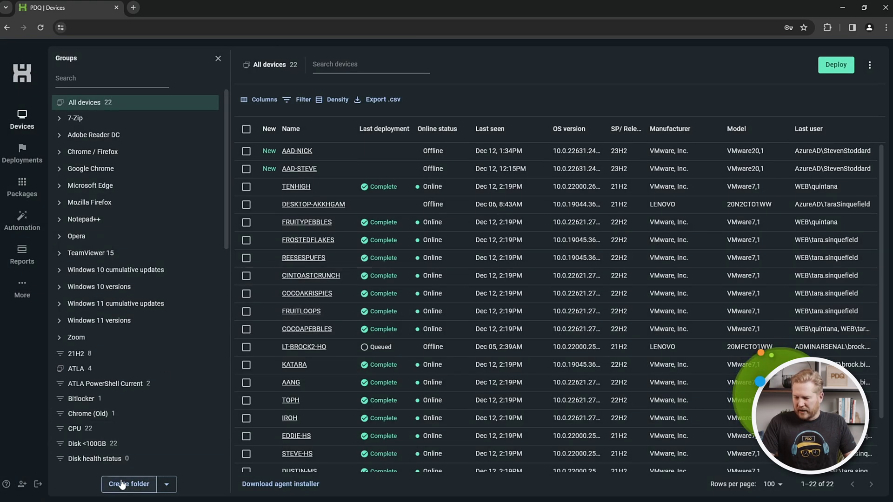
{"action": "left_click", "coordinate": [168, 489]}
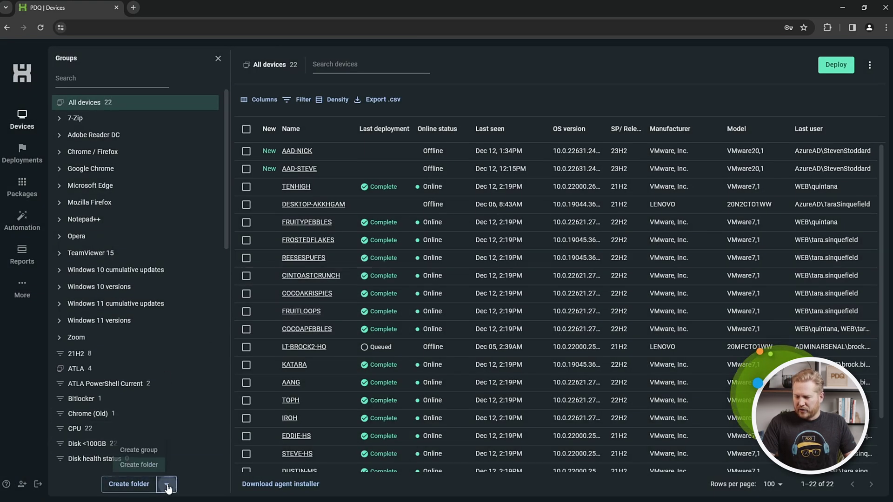
Step: Create the dynamic group Opera Installed filtering on Software Name contains $(AppNameOpera)
{"action": "left_click", "coordinate": [150, 449]}
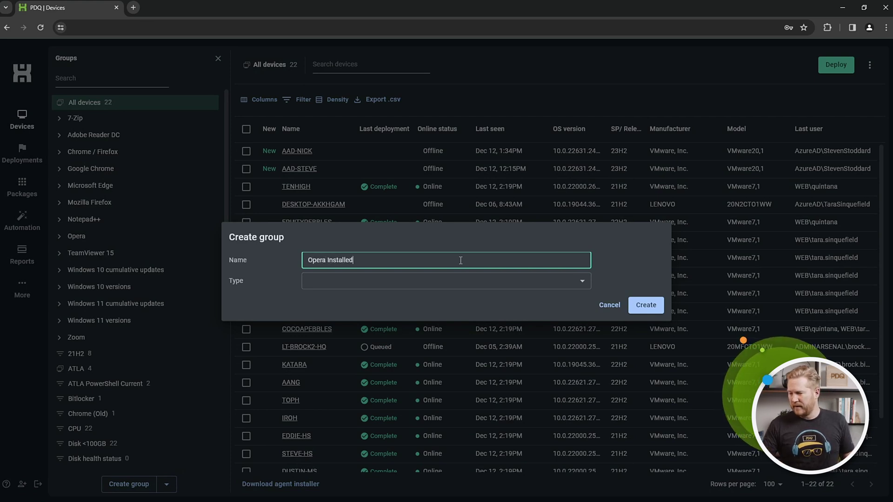
{"action": "left_click", "coordinate": [505, 284]}
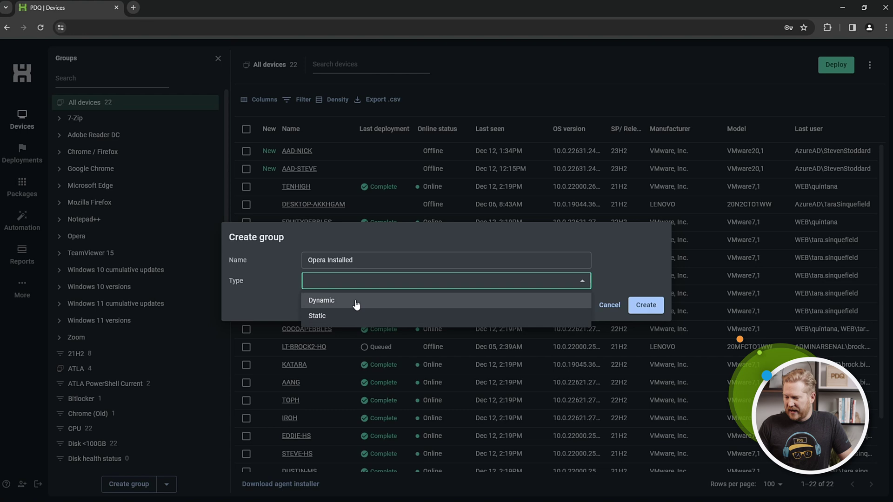
{"action": "left_click", "coordinate": [358, 302]}
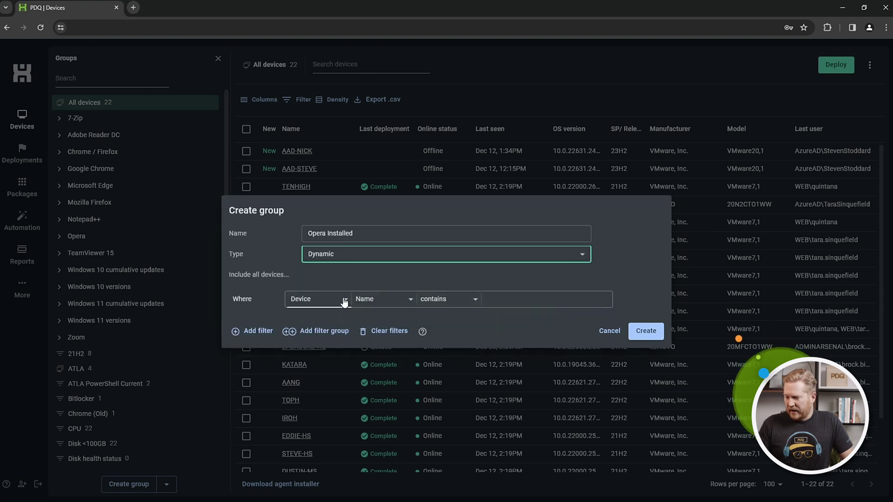
{"action": "left_click", "coordinate": [346, 304]}
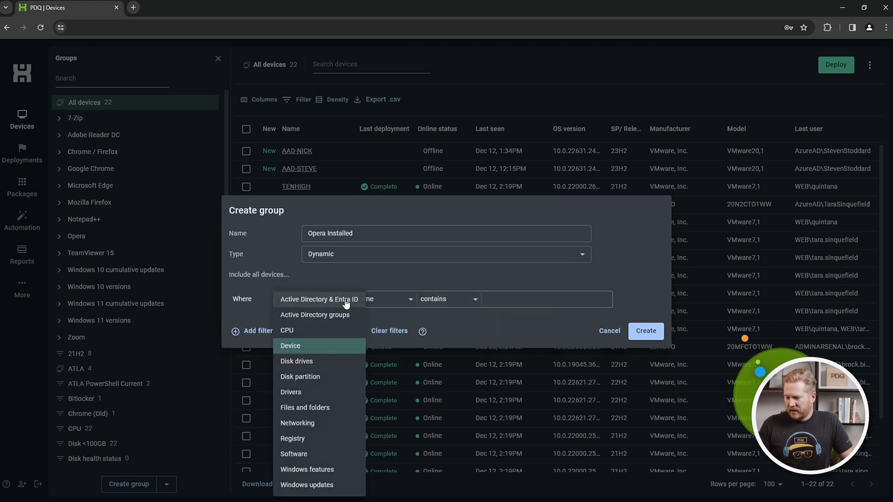
{"action": "left_click", "coordinate": [311, 454]}
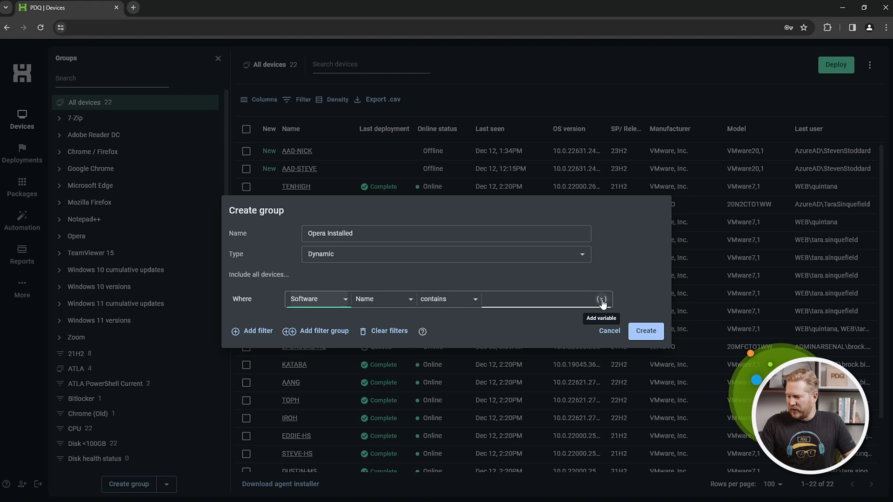
{"action": "left_click", "coordinate": [601, 300]}
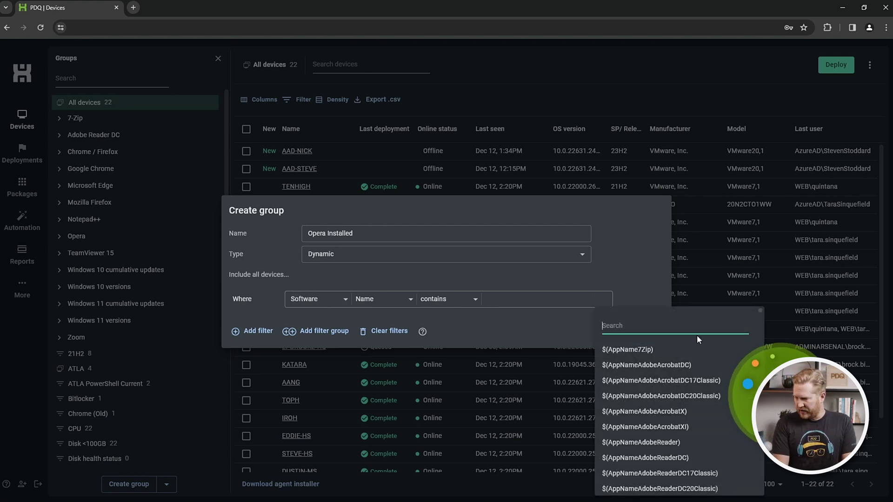
{"action": "type", "text": "opera"}
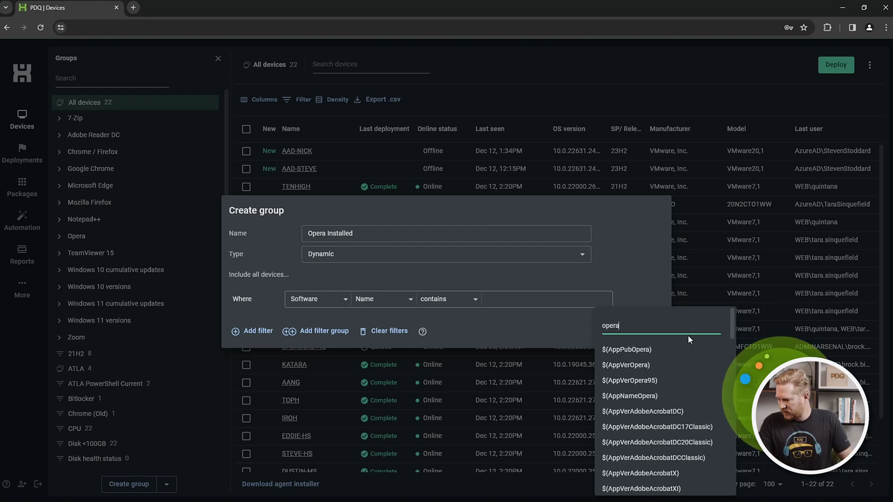
{"action": "mouse_move", "coordinate": [656, 400]}
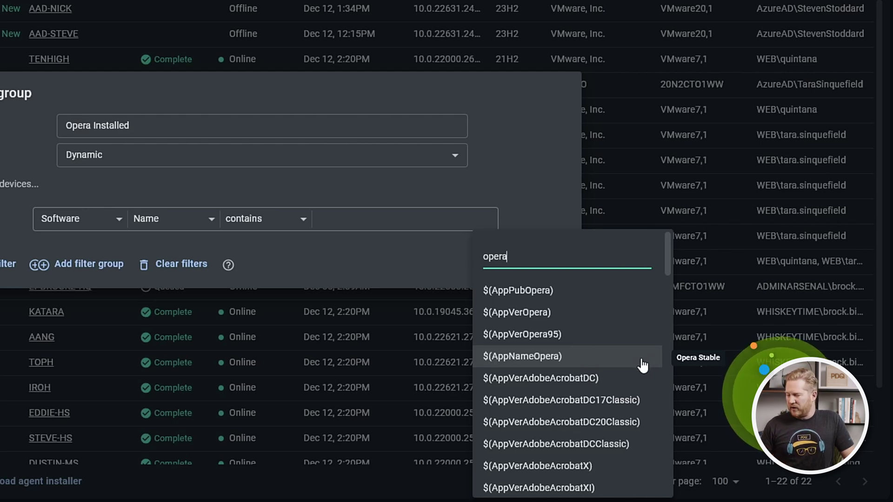
{"action": "left_click", "coordinate": [574, 359]}
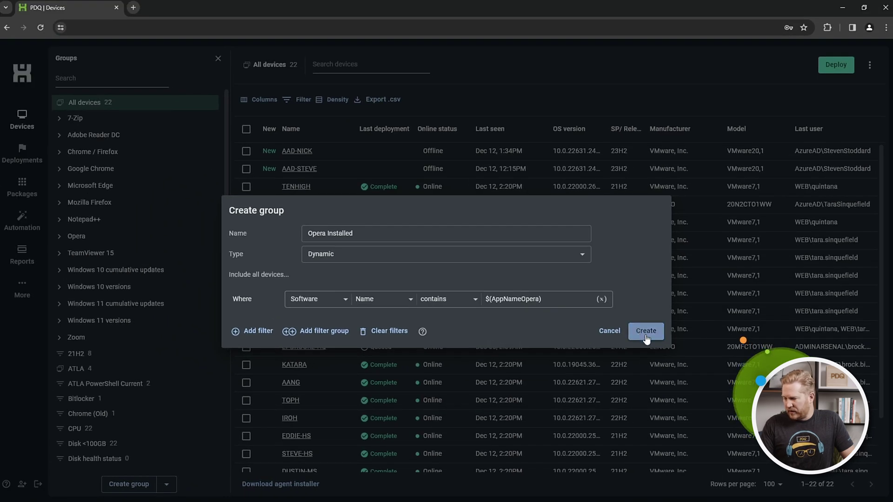
{"action": "left_click", "coordinate": [646, 332]}
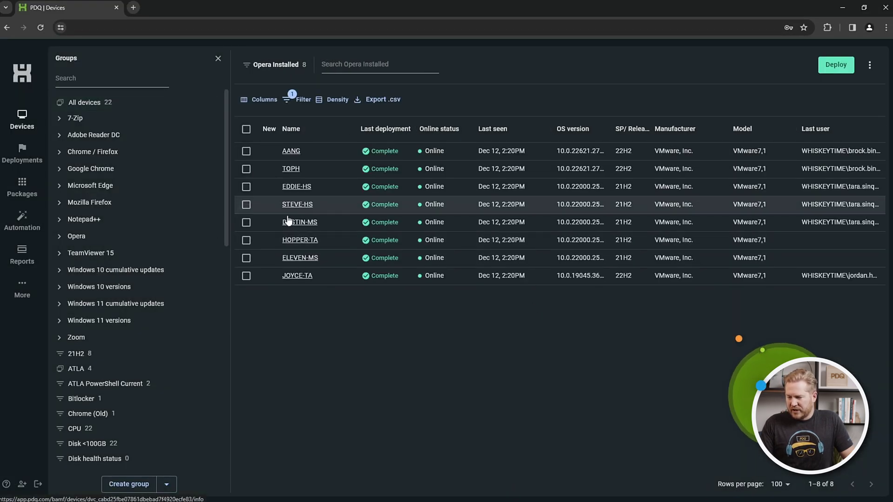
Step: Check device AANG's Software list for Opera Stable 105.0.4970.34
{"action": "left_click", "coordinate": [291, 150]}
{"action": "left_click", "coordinate": [99, 264]}
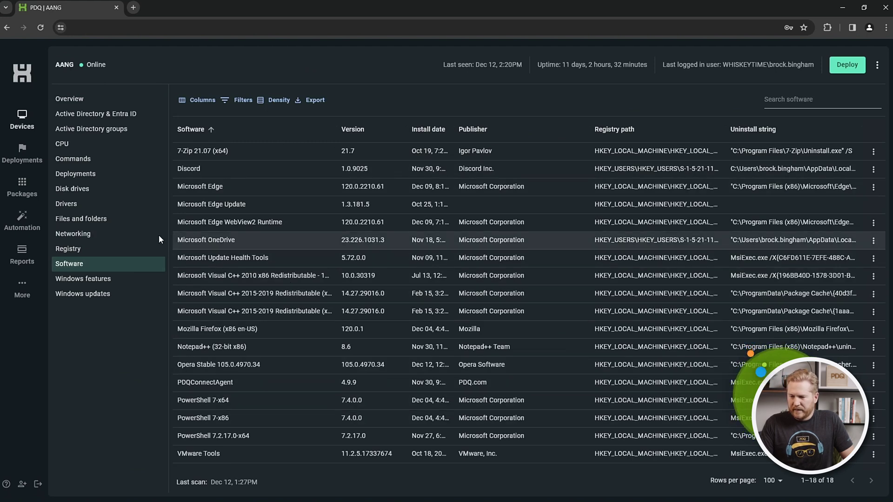
Step: Start a dynamic Opera Latest group with a Software Name contains $(AppNameOpera) filter
{"action": "left_click", "coordinate": [24, 118]}
{"action": "scroll", "coordinate": [119, 269], "scroll_direction": "down", "scroll_amount": 10}
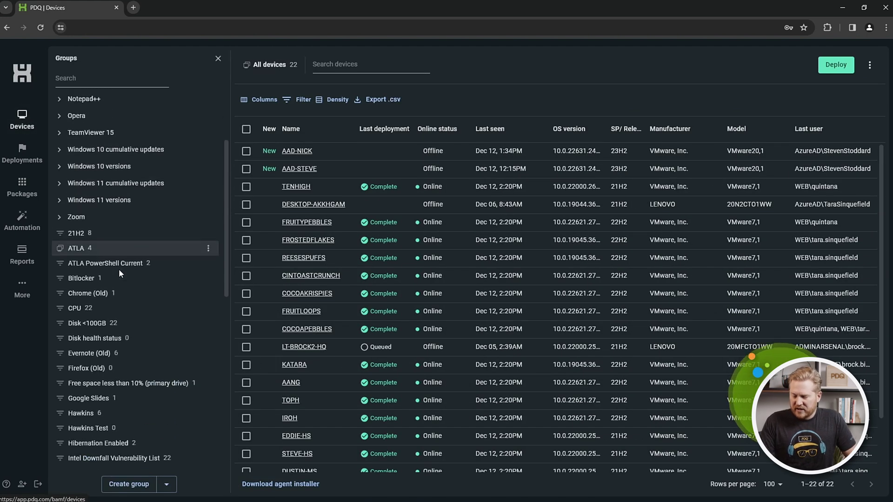
{"action": "left_click", "coordinate": [167, 485]}
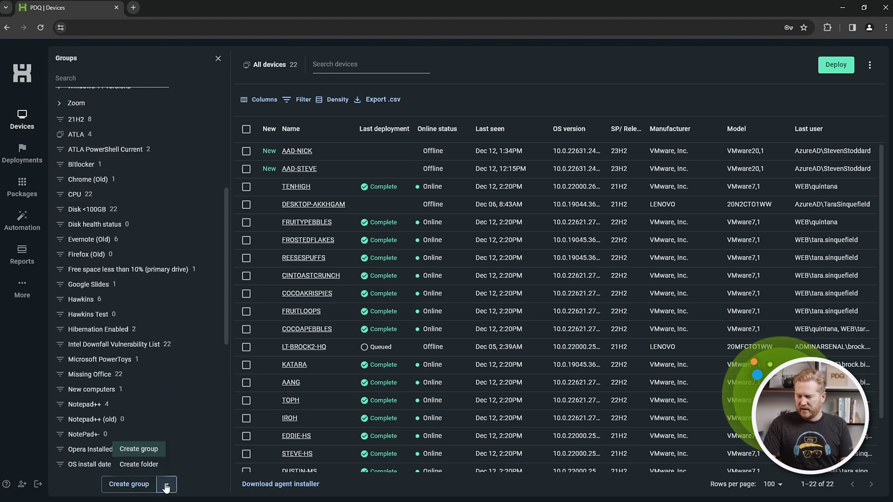
{"action": "left_click", "coordinate": [155, 450]}
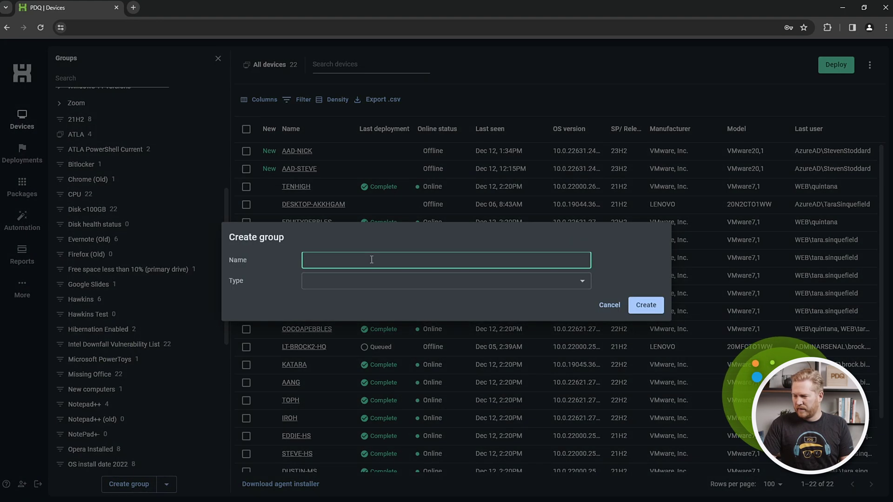
{"action": "type", "text": "Opera"}
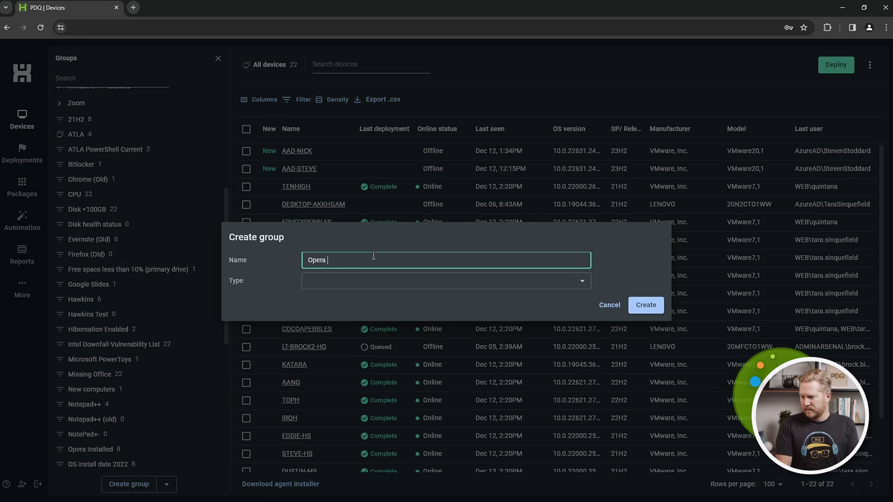
{"action": "type", "text": " Latge"}
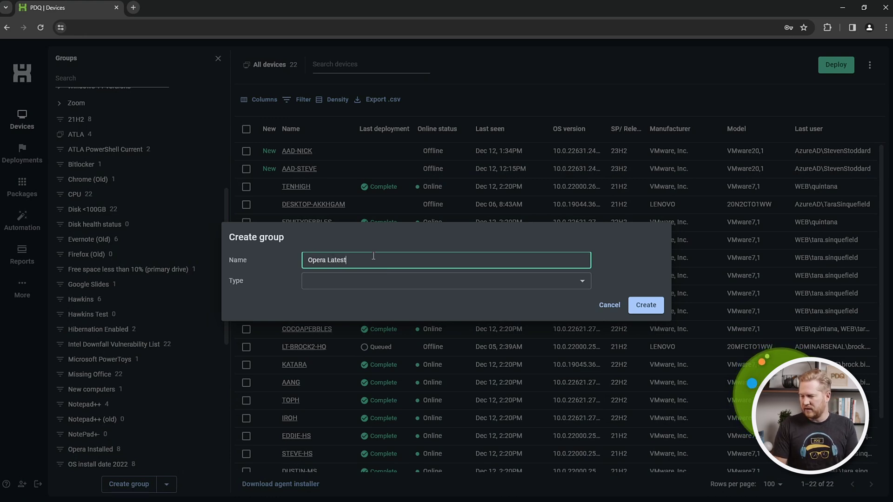
{"action": "left_click", "coordinate": [465, 280]}
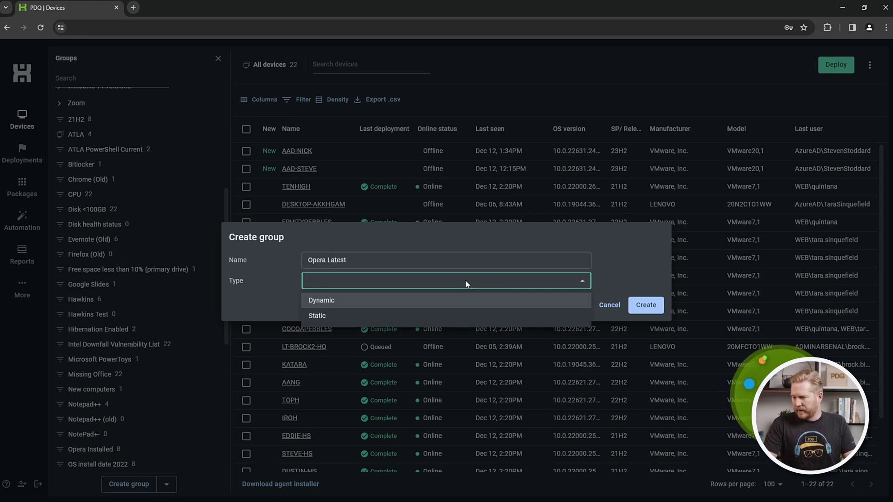
{"action": "left_click", "coordinate": [326, 299]}
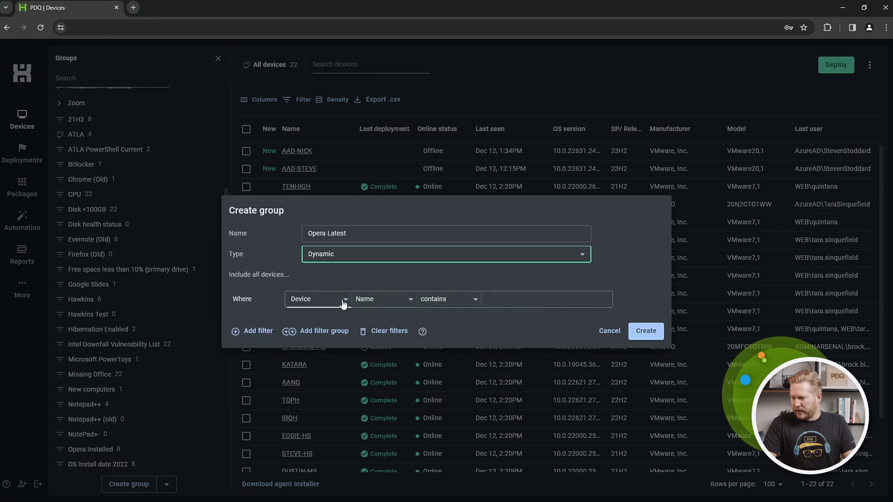
{"action": "left_click", "coordinate": [345, 302]}
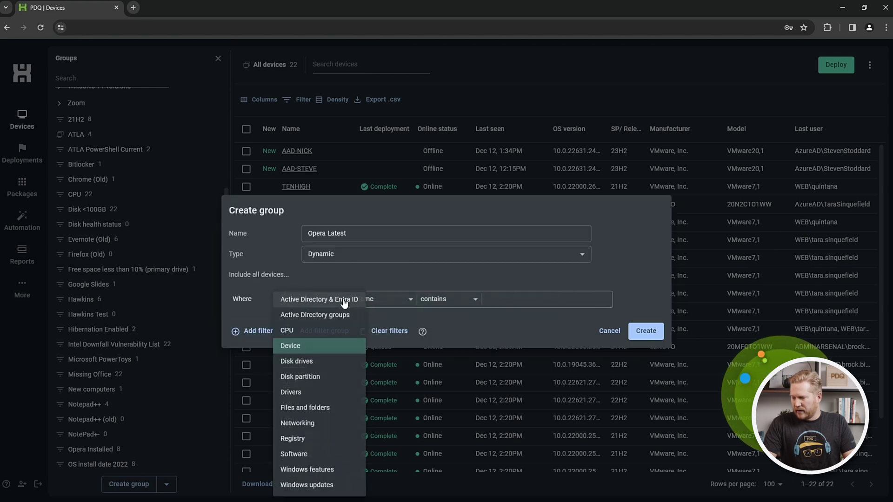
{"action": "left_click", "coordinate": [305, 454]}
{"action": "left_click", "coordinate": [599, 300]}
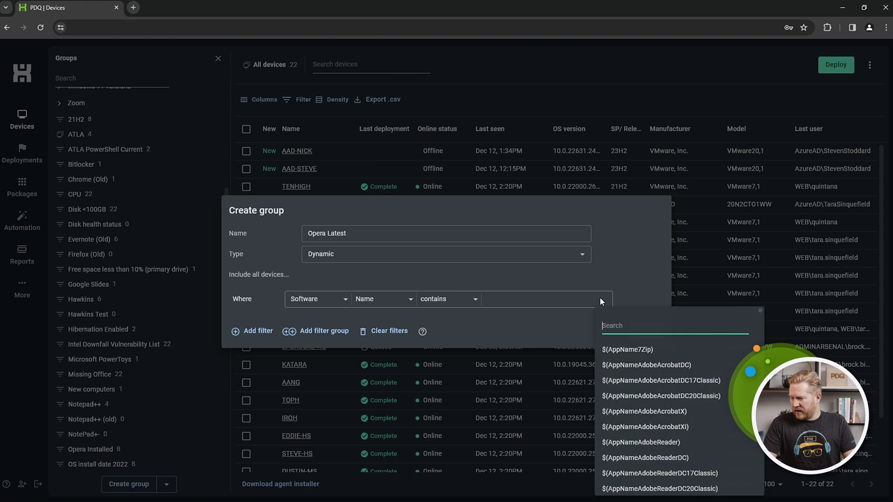
{"action": "type", "text": "opera"}
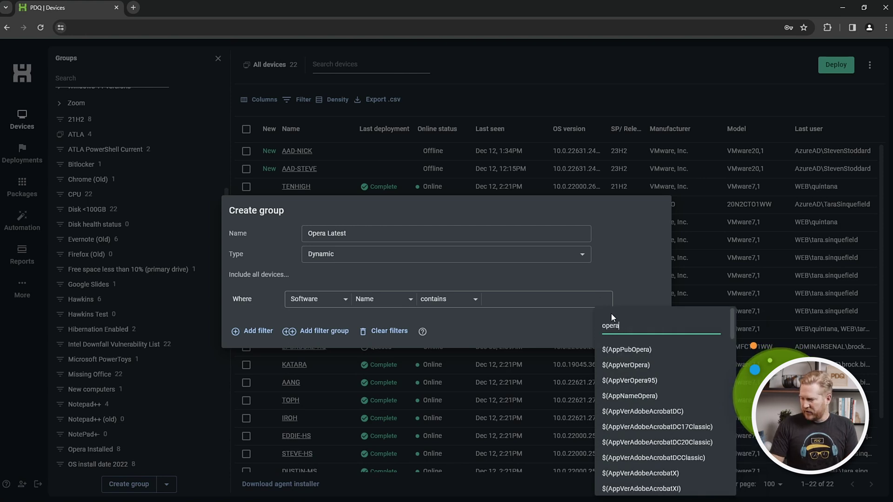
{"action": "left_click", "coordinate": [647, 397]}
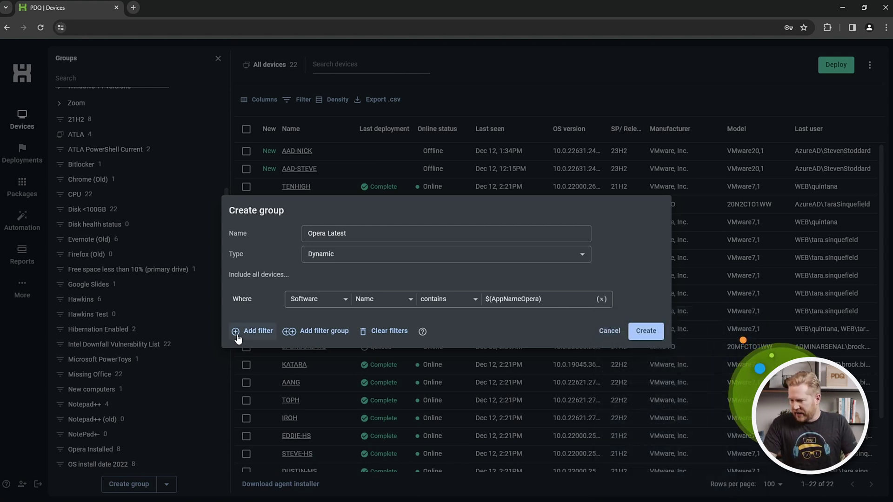
Step: Add a Software Version equals $(AppVerOpera) condition and create the group
{"action": "left_click", "coordinate": [251, 331]}
{"action": "left_click", "coordinate": [347, 311]}
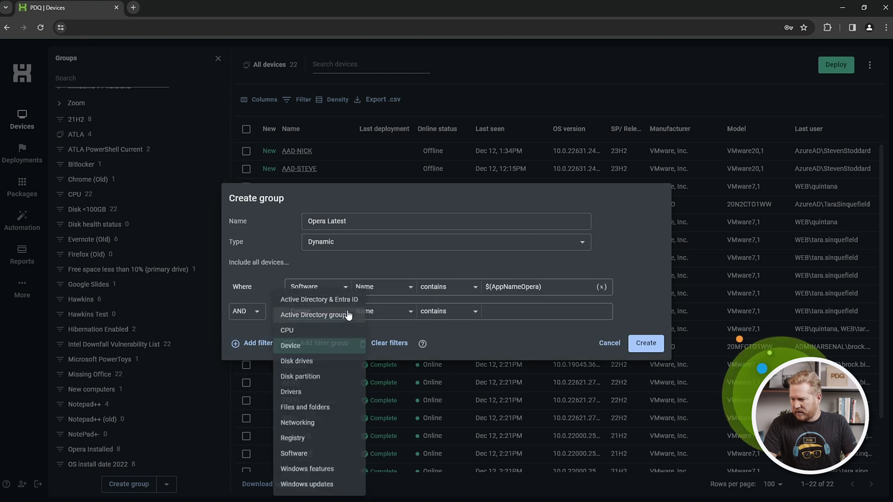
{"action": "left_click", "coordinate": [307, 455]}
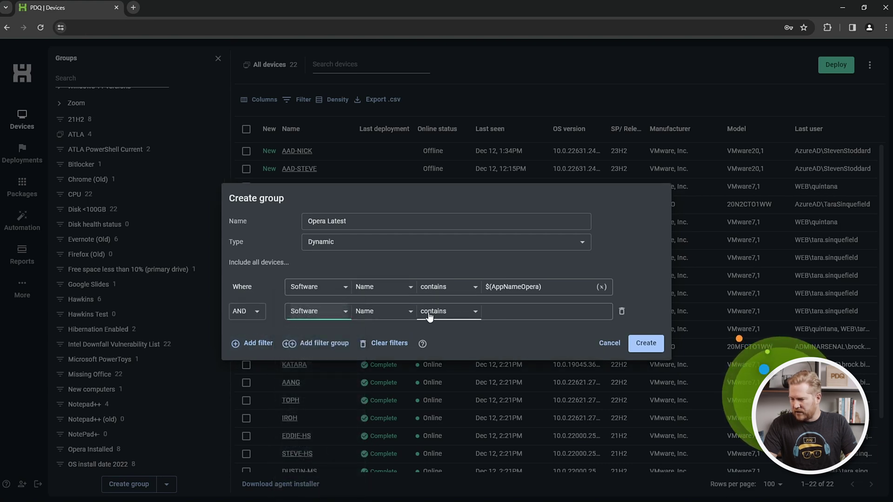
{"action": "left_click", "coordinate": [403, 311]}
{"action": "left_click", "coordinate": [380, 348]}
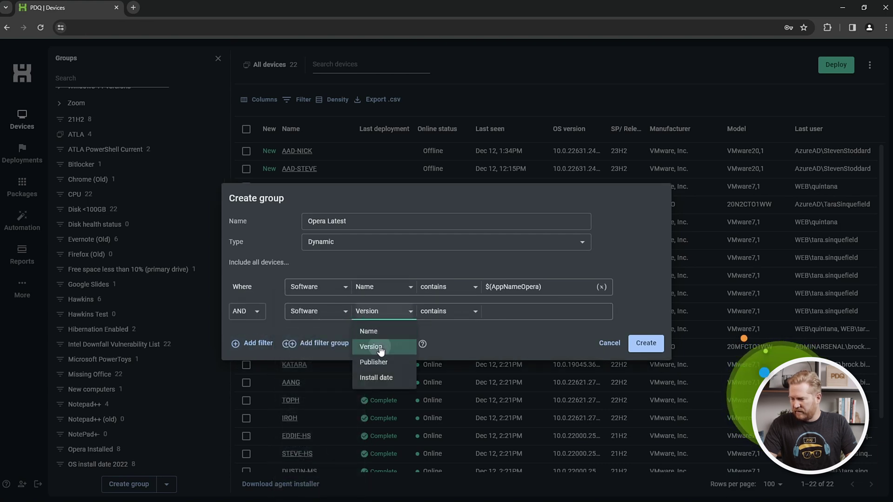
{"action": "left_click", "coordinate": [470, 313]}
{"action": "left_click", "coordinate": [431, 291]}
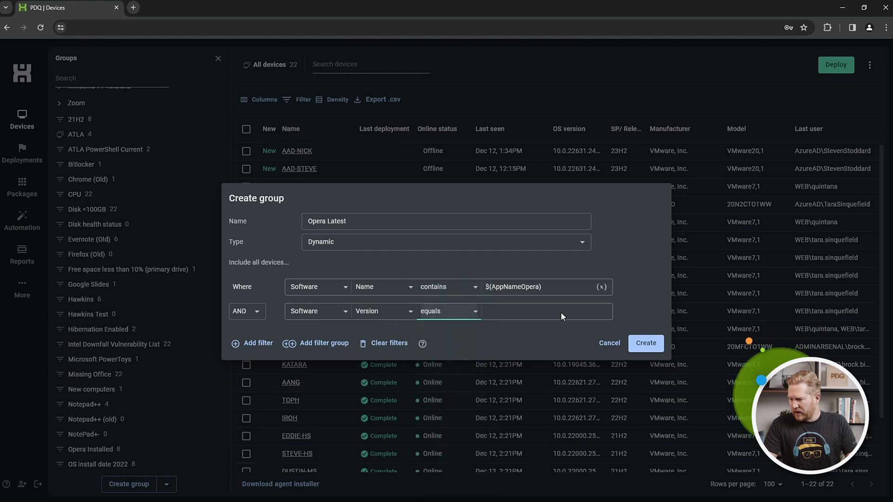
{"action": "left_click", "coordinate": [601, 312]}
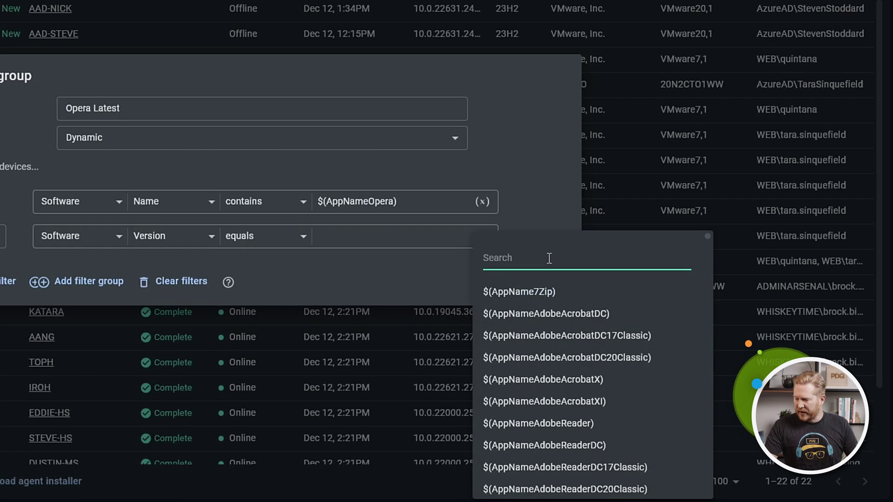
{"action": "type", "text": "opera"}
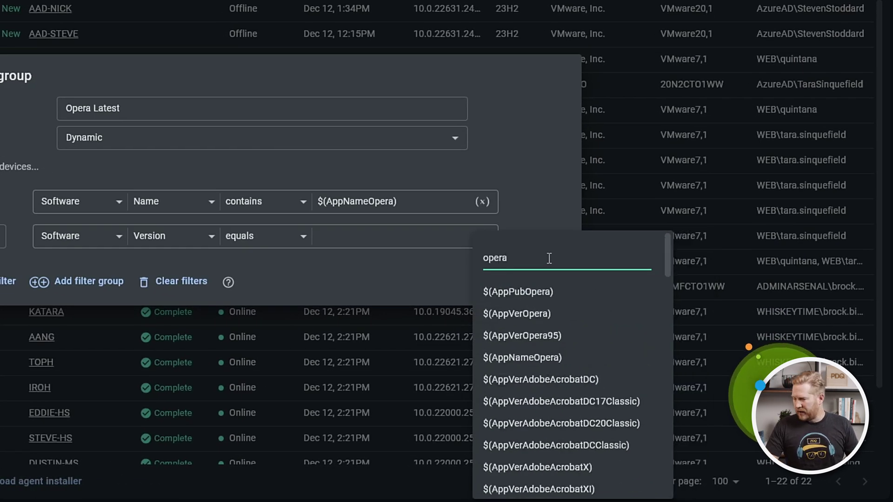
{"action": "mouse_move", "coordinate": [499, 321]}
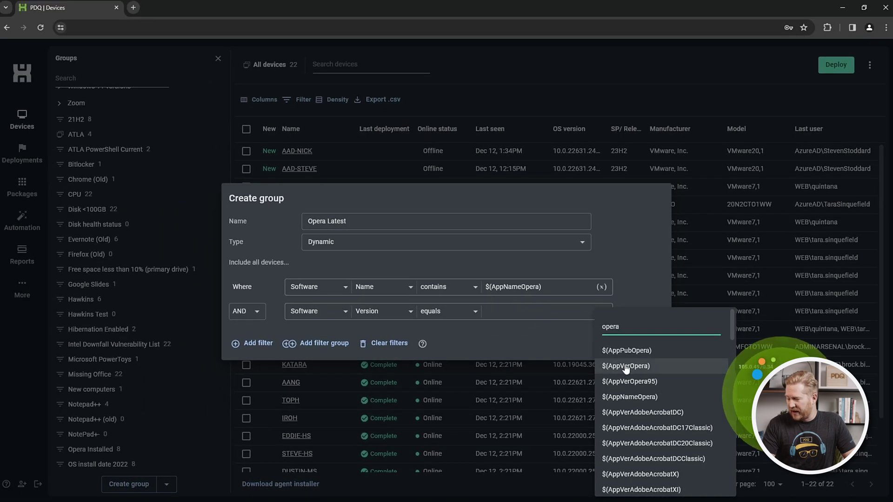
{"action": "left_click", "coordinate": [626, 367]}
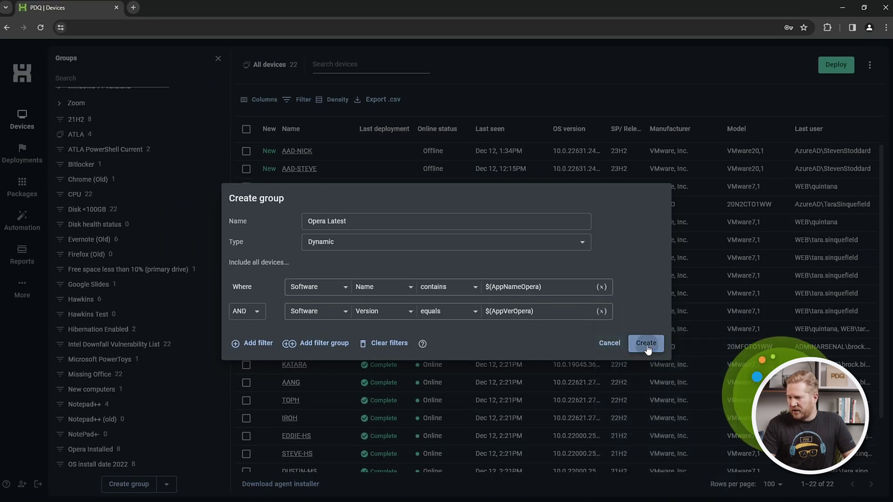
{"action": "left_click", "coordinate": [647, 346]}
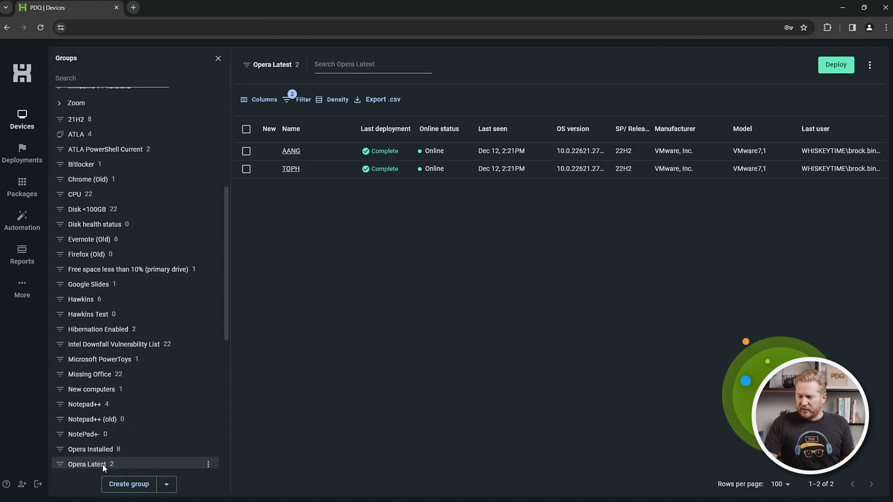
Step: Drag Opera Latest and Opera Installed into the Opera folder and expand it
{"action": "left_click_drag", "start_coordinate": [130, 463], "coordinate": [98, 94]}
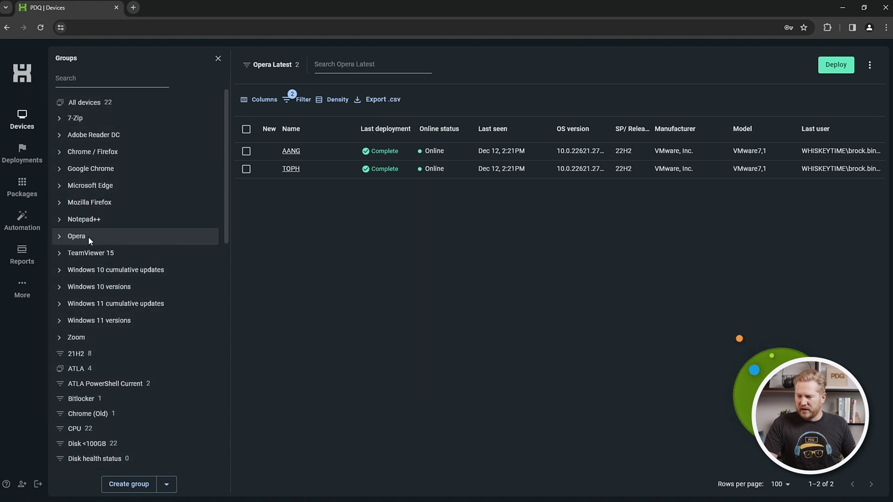
{"action": "scroll", "coordinate": [129, 246], "scroll_direction": "down", "scroll_amount": 15}
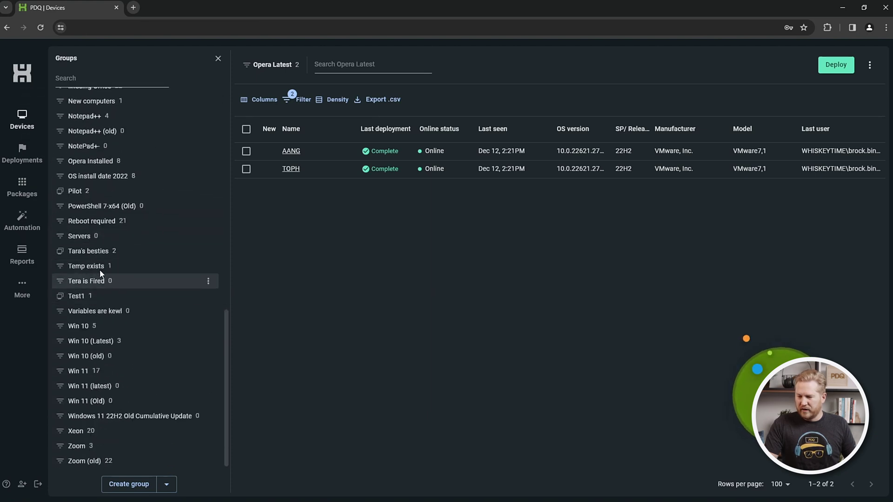
{"action": "scroll", "coordinate": [94, 246], "scroll_direction": "up", "scroll_amount": 1}
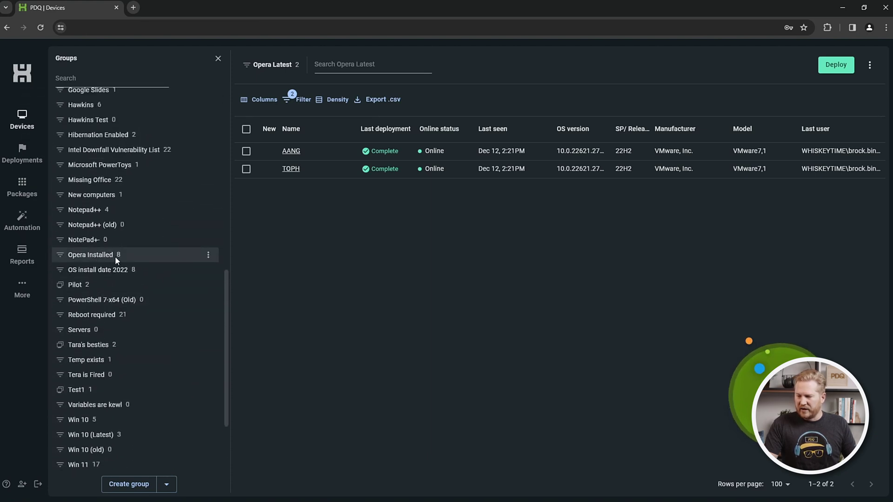
{"action": "left_click_drag", "start_coordinate": [126, 255], "coordinate": [93, 238]}
{"action": "left_click", "coordinate": [102, 238]}
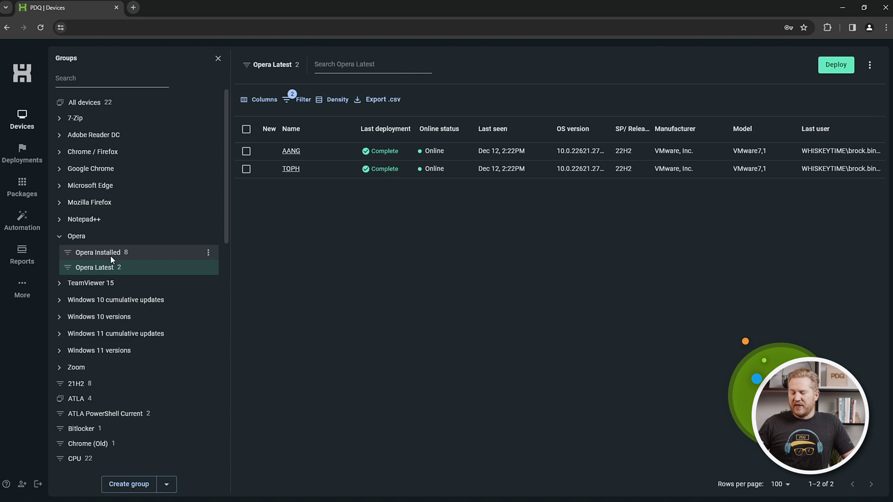
Step: Review the filter conditions of the Opera Installed and Opera Latest groups
{"action": "left_click", "coordinate": [107, 252]}
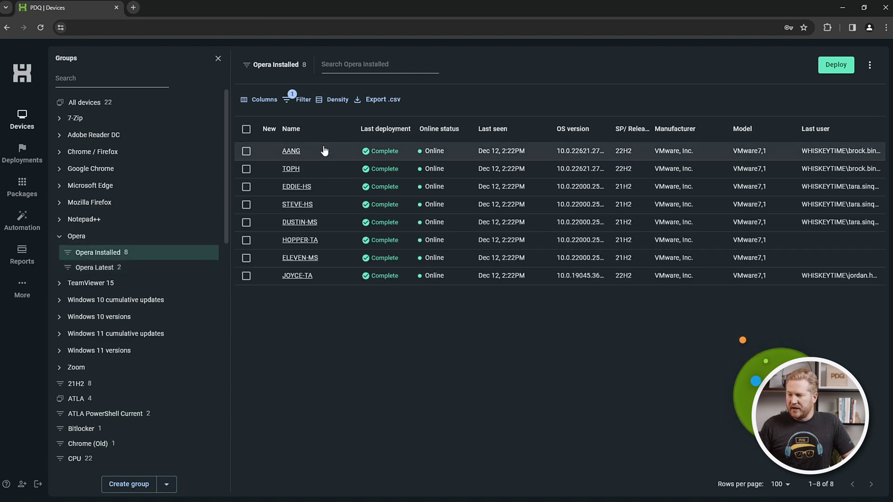
{"action": "left_click", "coordinate": [303, 99]}
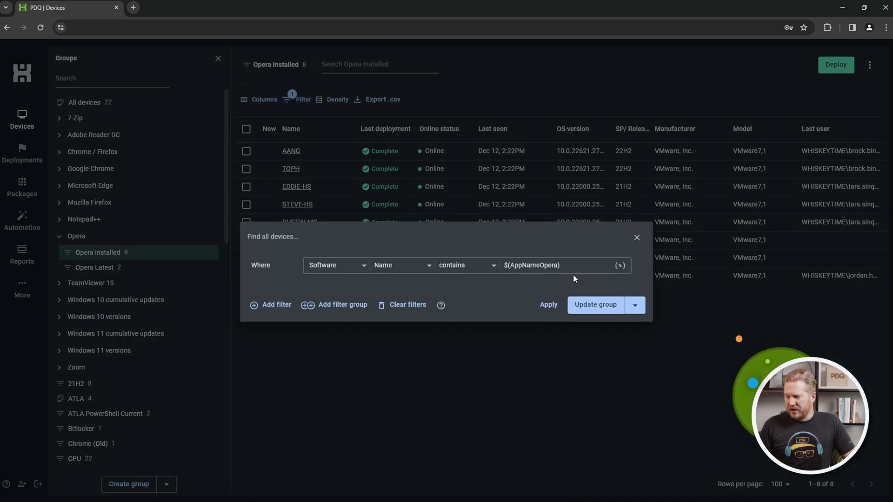
{"action": "left_click", "coordinate": [637, 238]}
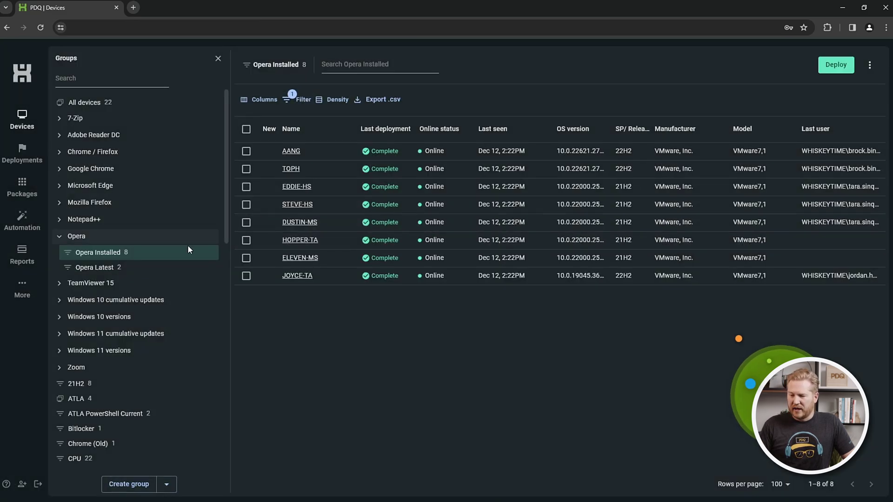
{"action": "left_click", "coordinate": [93, 268]}
{"action": "left_click", "coordinate": [300, 100]}
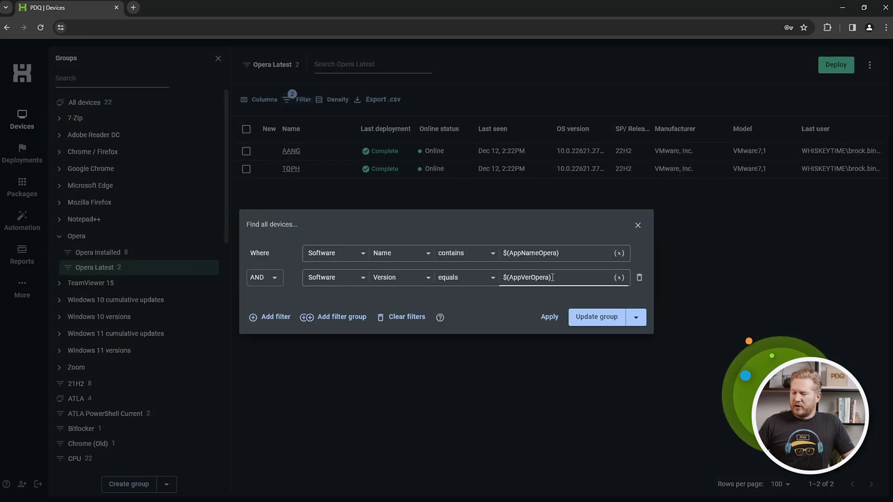
{"action": "left_click", "coordinate": [637, 225]}
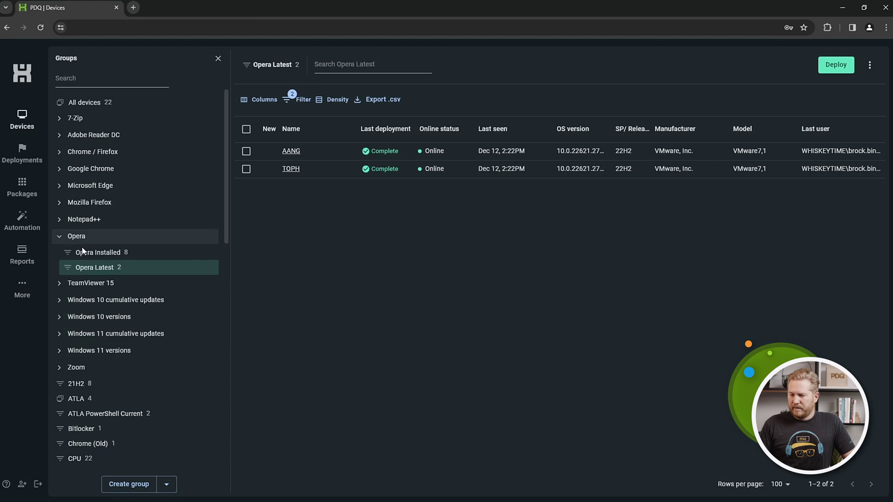
{"action": "left_click", "coordinate": [36, 297]}
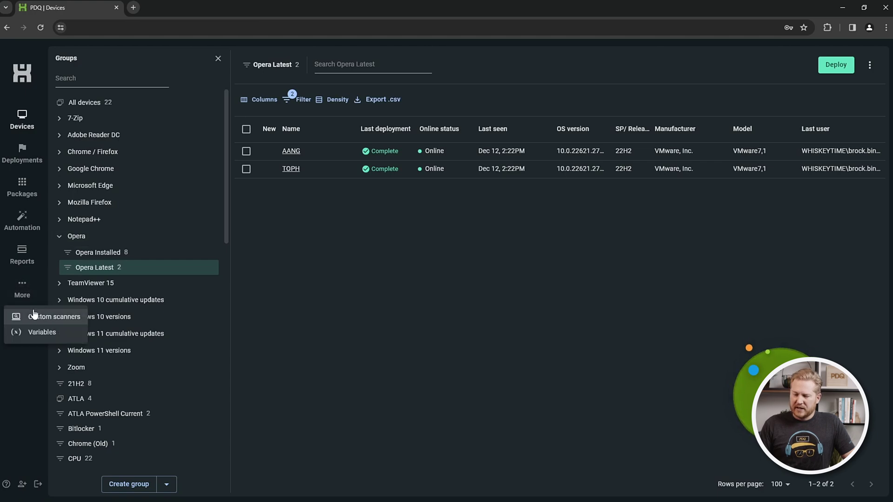
Step: Go to the Variables list and select its search box
{"action": "left_click", "coordinate": [46, 332]}
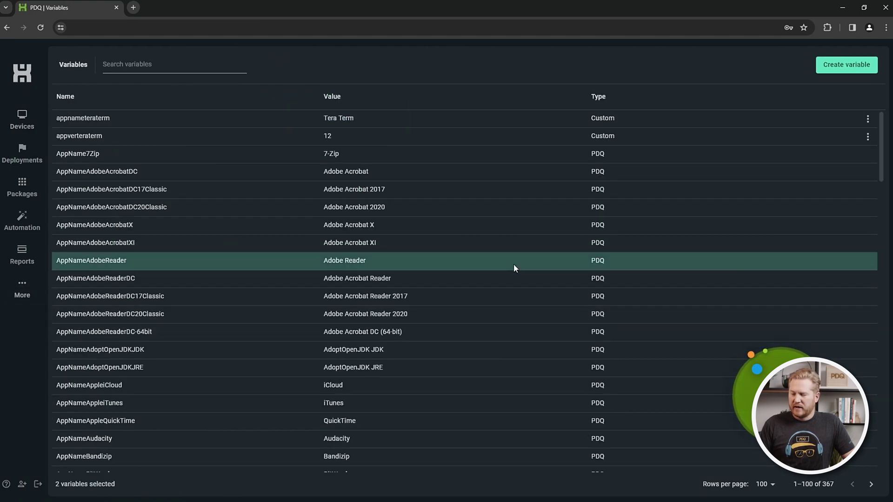
{"action": "scroll", "coordinate": [513, 264], "scroll_direction": "down", "scroll_amount": 5}
{"action": "scroll", "coordinate": [513, 263], "scroll_direction": "up", "scroll_amount": 5}
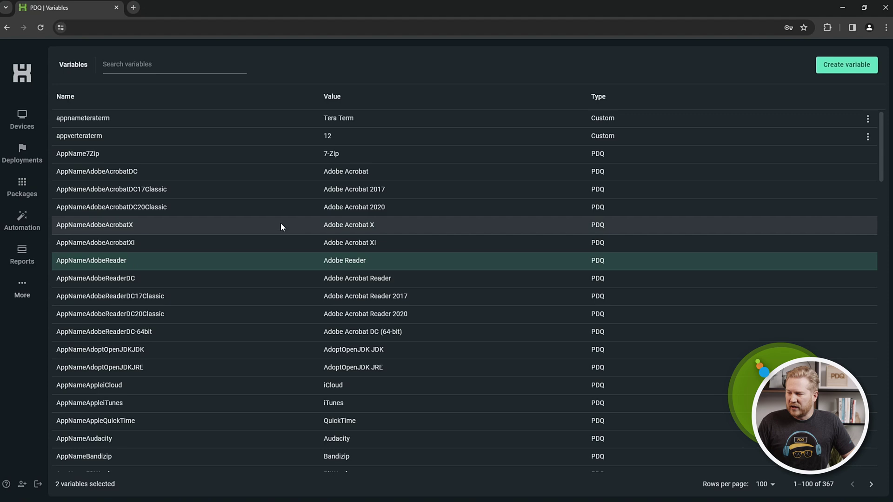
{"action": "left_click", "coordinate": [157, 70]}
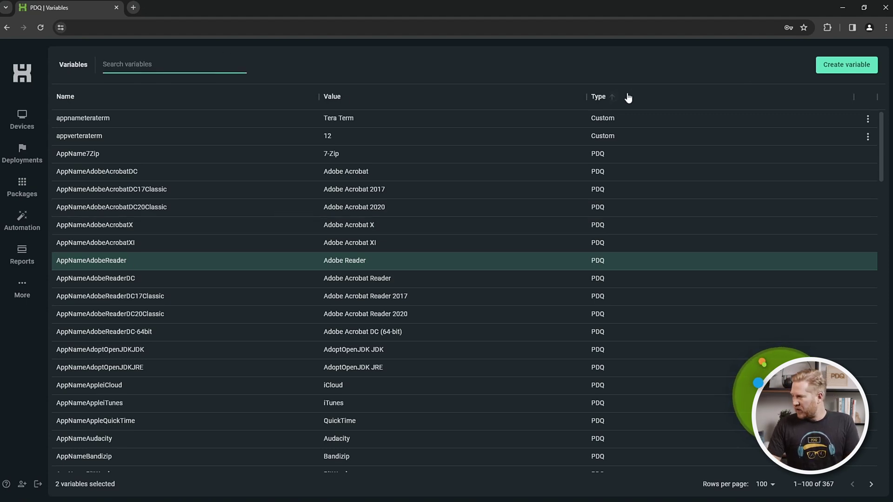
Step: Create the custom variable AppNamePicPick with the value PicPick
{"action": "left_click", "coordinate": [846, 65]}
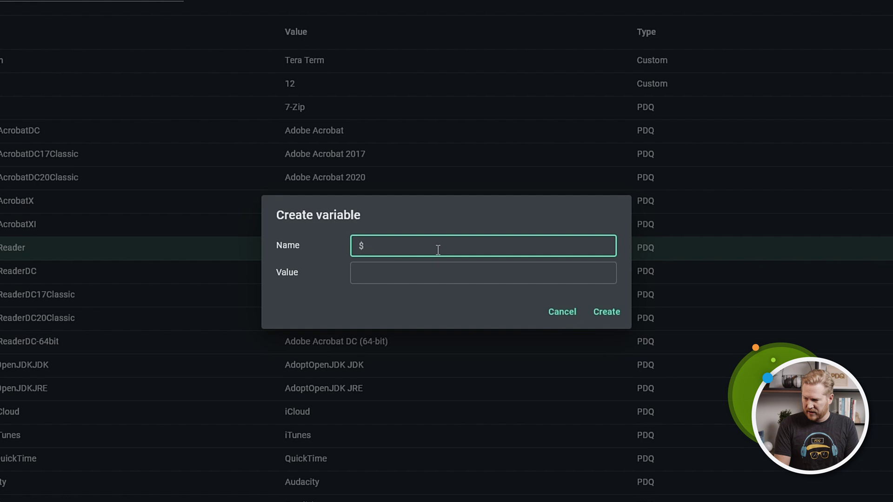
{"action": "type", "text": "App"}
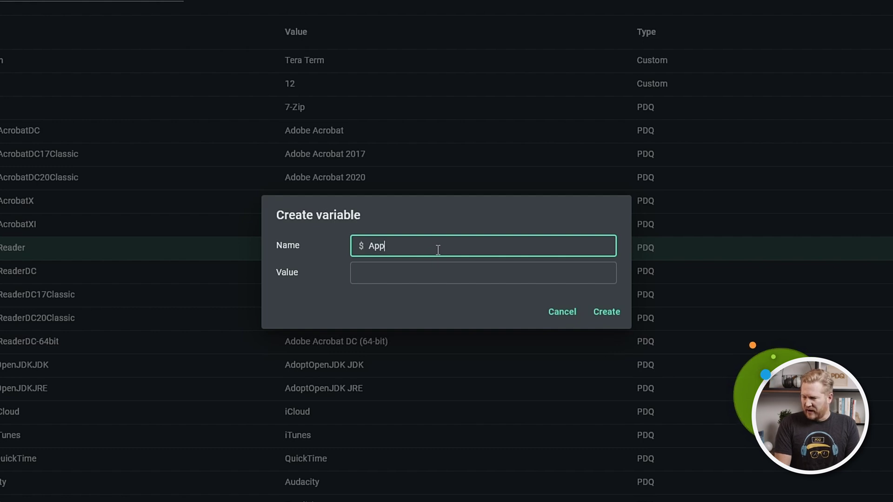
{"action": "type", "text": "NamePicPick"}
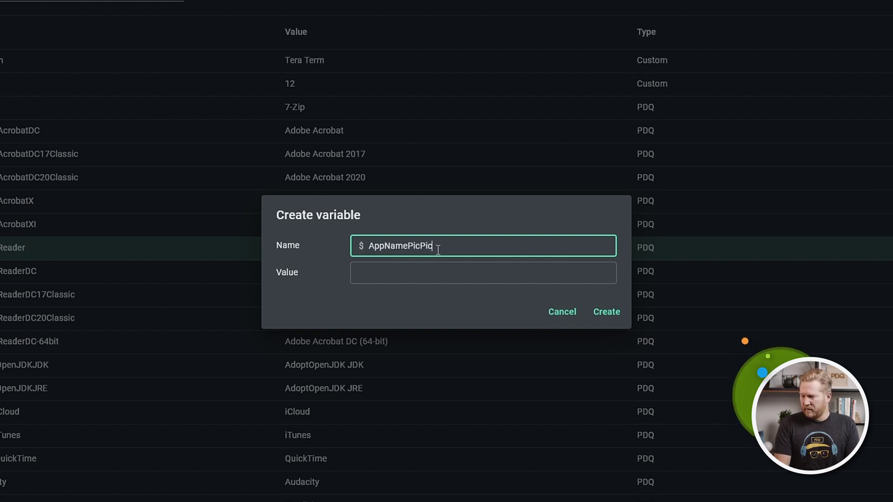
{"action": "left_click", "coordinate": [457, 273]}
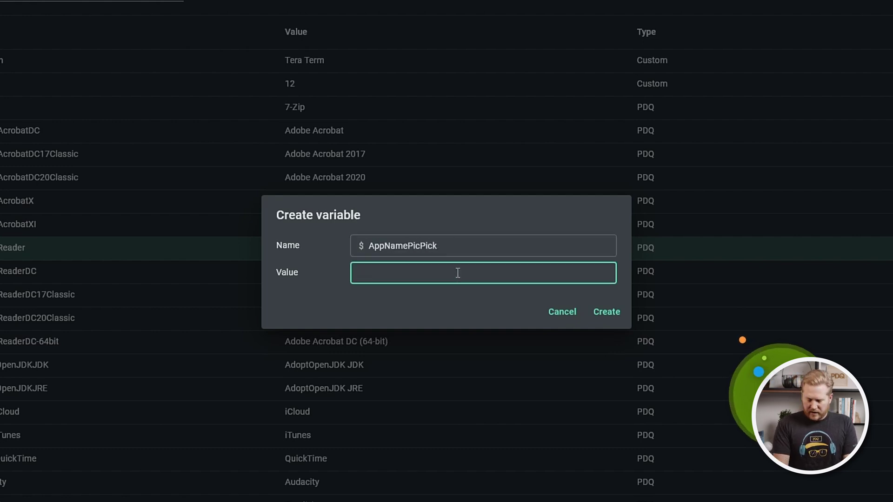
{"action": "type", "text": "PicPick"}
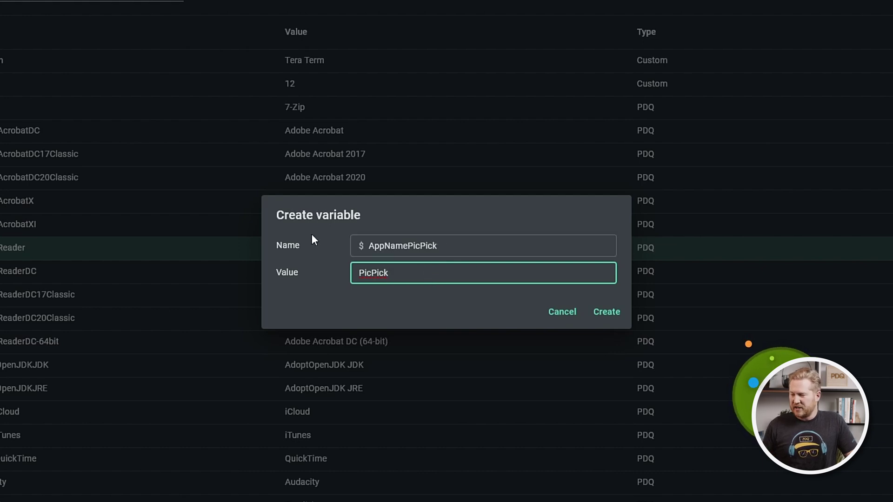
{"action": "left_click", "coordinate": [613, 317]}
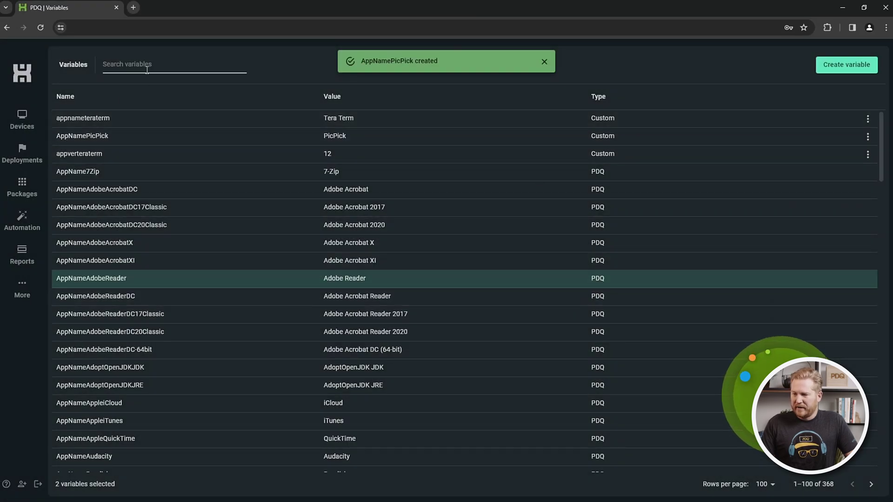
Step: Create the custom variable AppVerPicPick with the value 7.2.5
{"action": "left_click", "coordinate": [847, 68]}
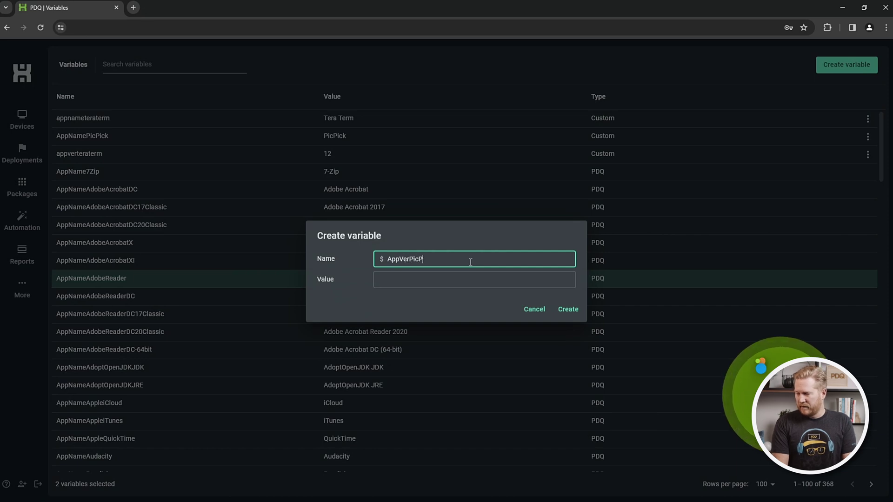
{"action": "left_click", "coordinate": [446, 282]}
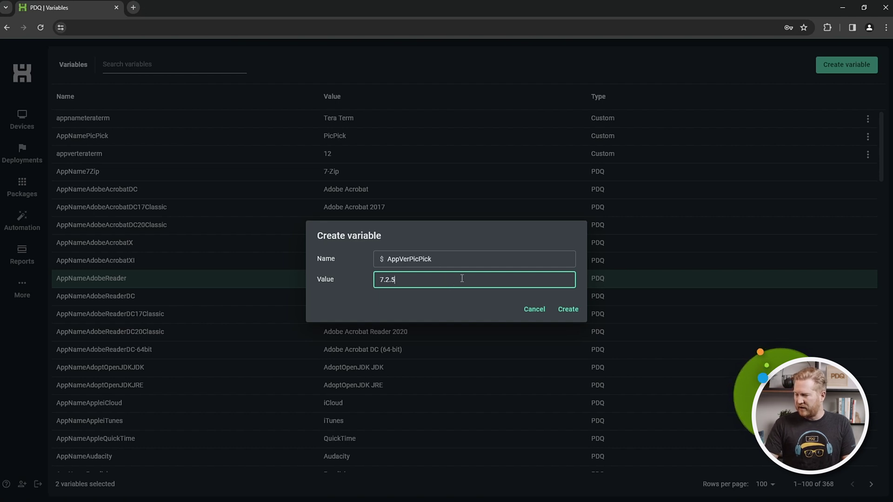
{"action": "left_click", "coordinate": [571, 310]}
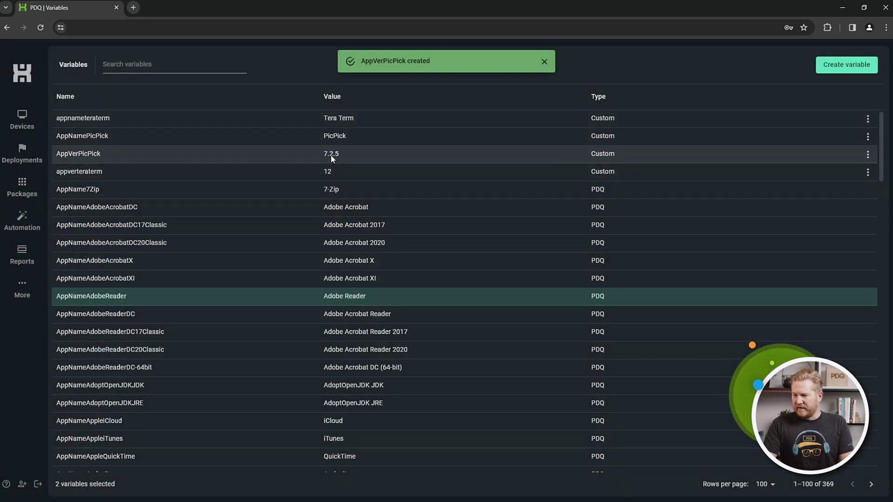
Step: Start a dynamic PicPick Latest group with a Software Name contains $(AppNamePicPick) filter
{"action": "left_click", "coordinate": [21, 121]}
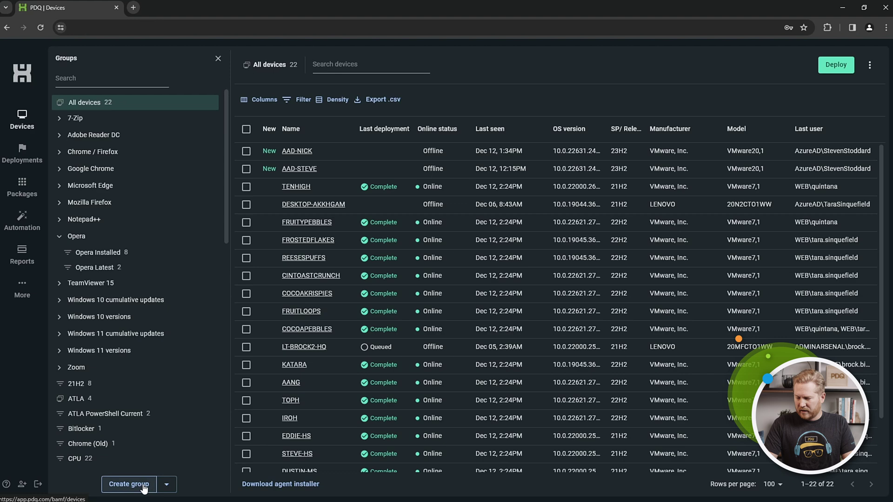
{"action": "left_click", "coordinate": [129, 484]}
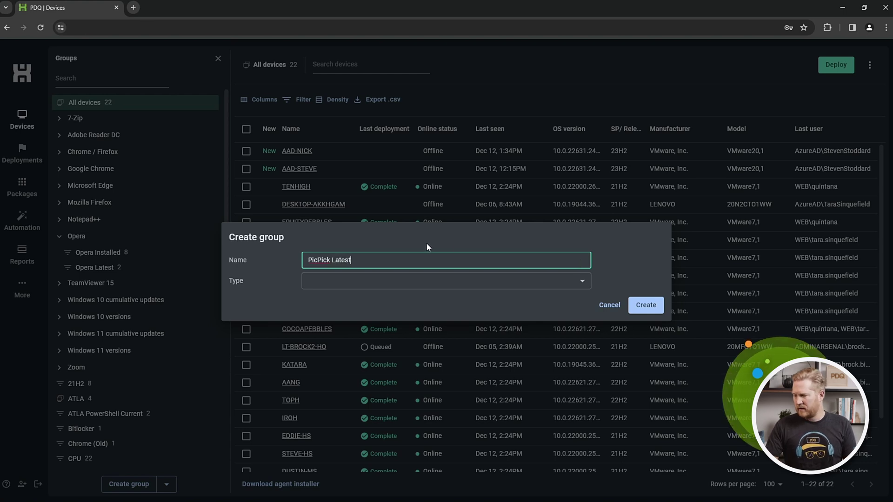
{"action": "left_click", "coordinate": [502, 279]}
{"action": "left_click", "coordinate": [346, 305]}
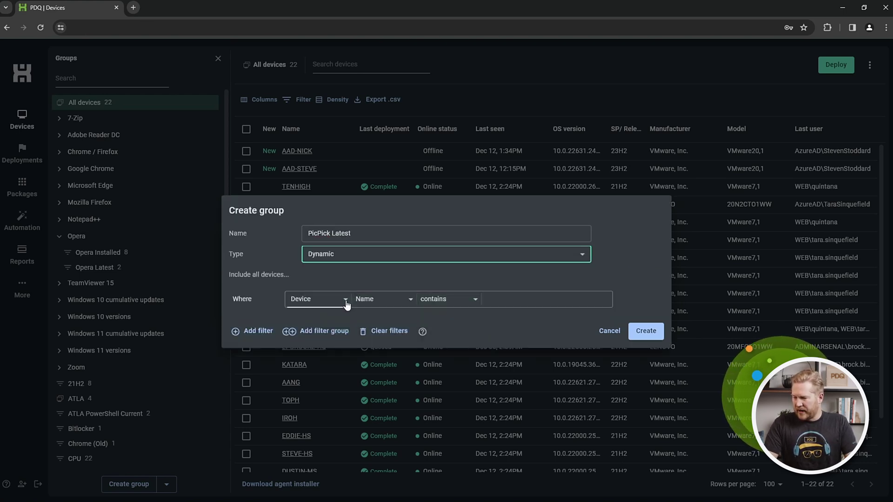
{"action": "left_click", "coordinate": [345, 301]}
{"action": "left_click", "coordinate": [307, 455]}
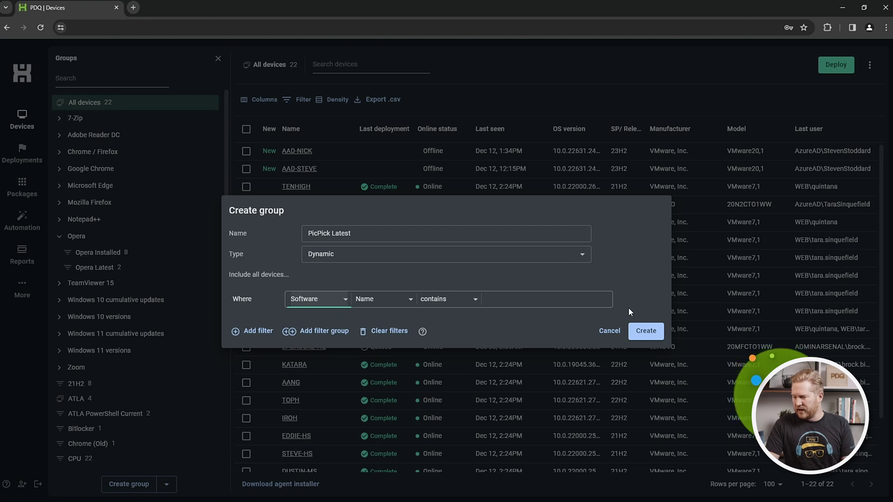
{"action": "left_click", "coordinate": [602, 300]}
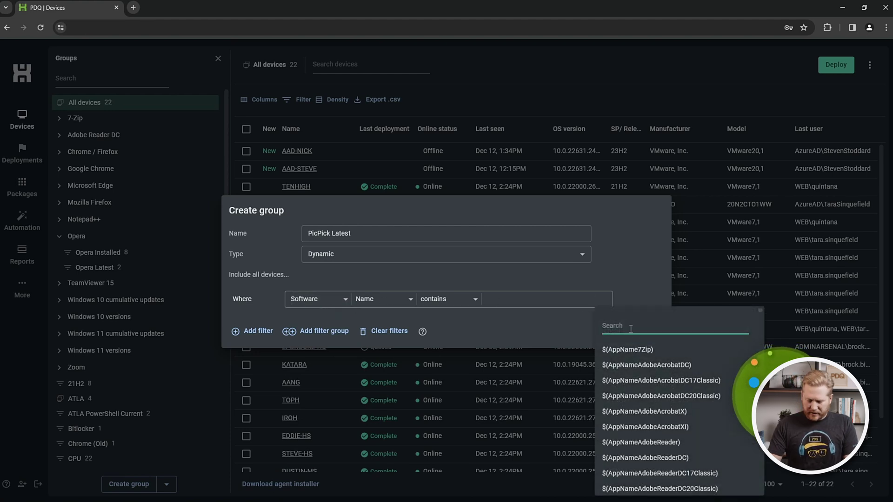
{"action": "type", "text": "pic"}
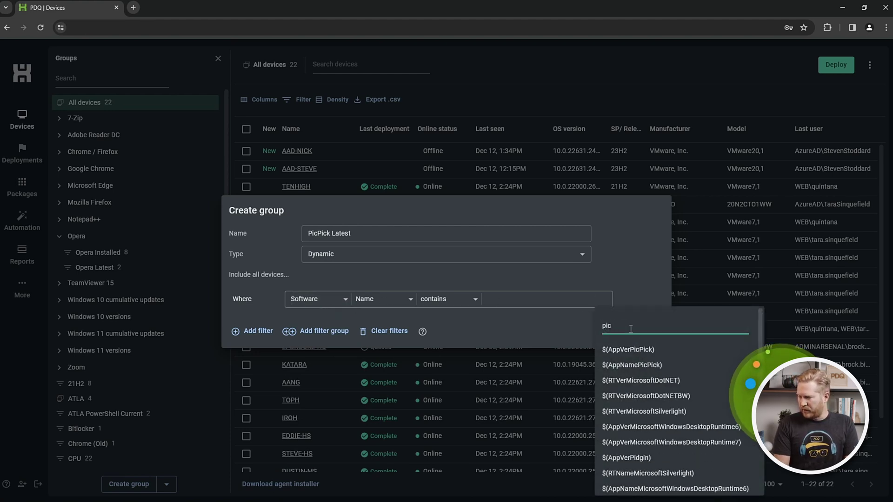
{"action": "type", "text": "pick"}
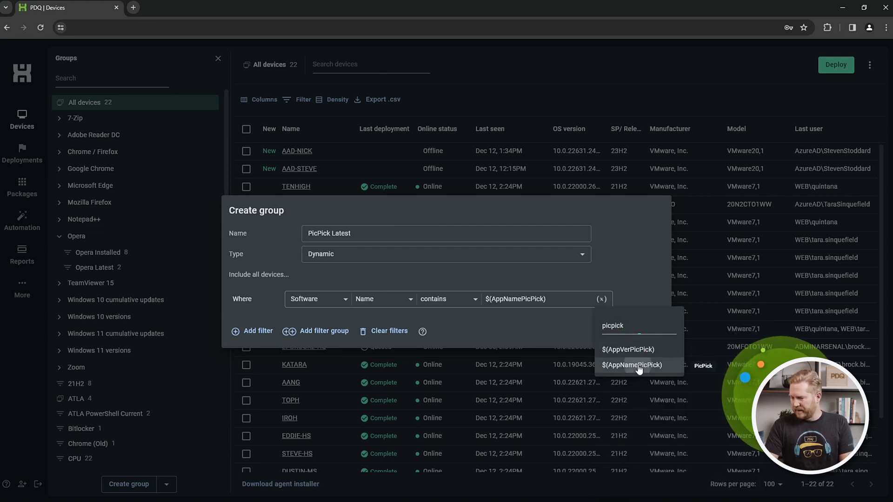
{"action": "left_click", "coordinate": [638, 366]}
Step: Add a Software Version equals $(AppVerPicPick) condition and create the group
{"action": "left_click", "coordinate": [263, 332]}
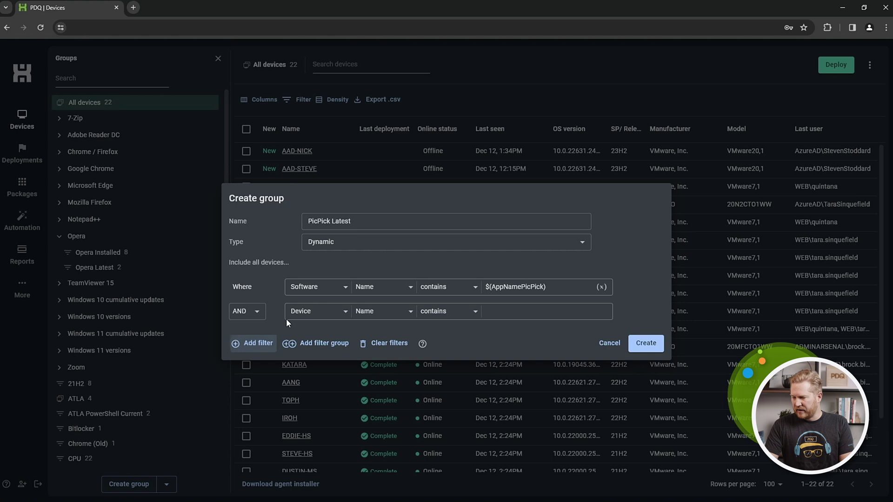
{"action": "left_click", "coordinate": [286, 317]}
{"action": "left_click", "coordinate": [311, 455]}
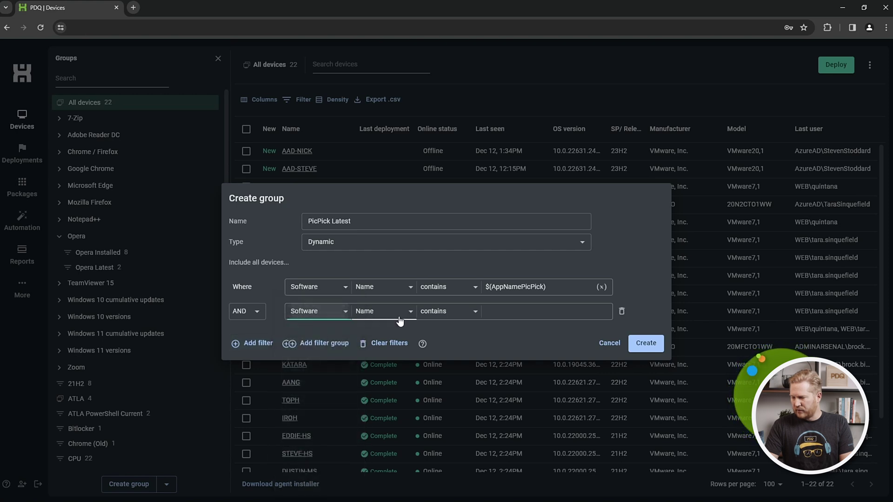
{"action": "left_click", "coordinate": [409, 313]}
{"action": "left_click", "coordinate": [370, 347]}
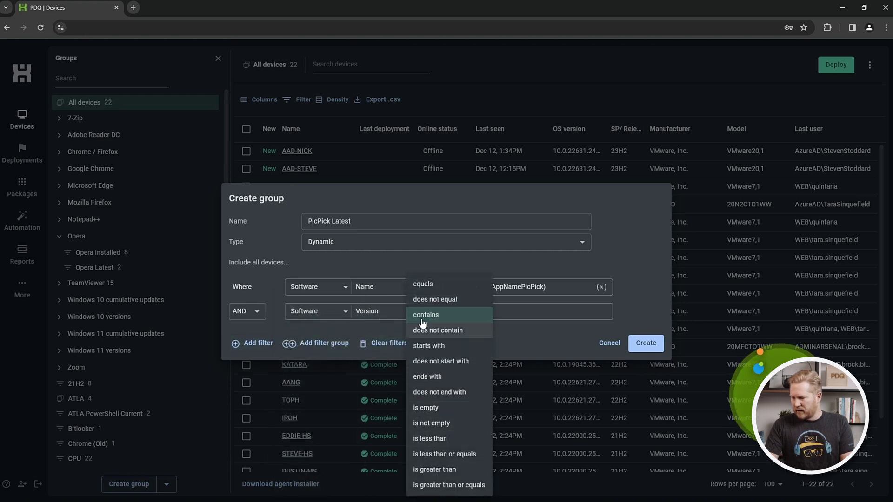
{"action": "left_click", "coordinate": [423, 287]}
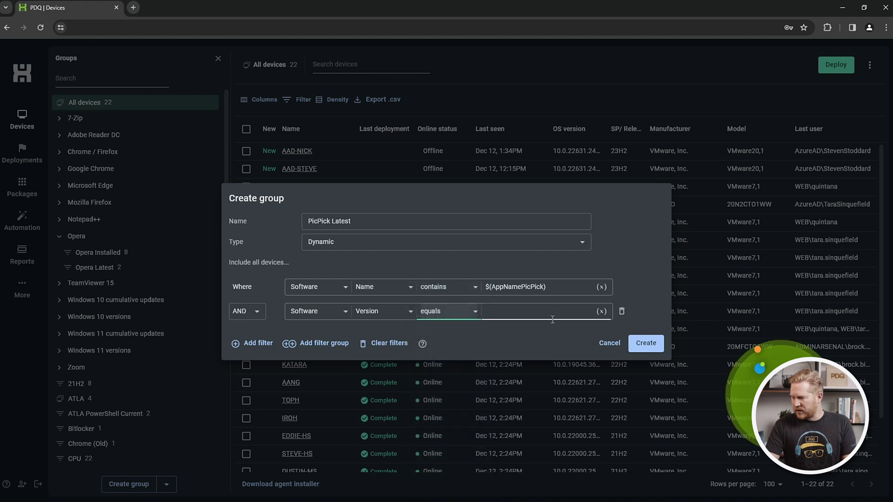
{"action": "left_click", "coordinate": [601, 312]}
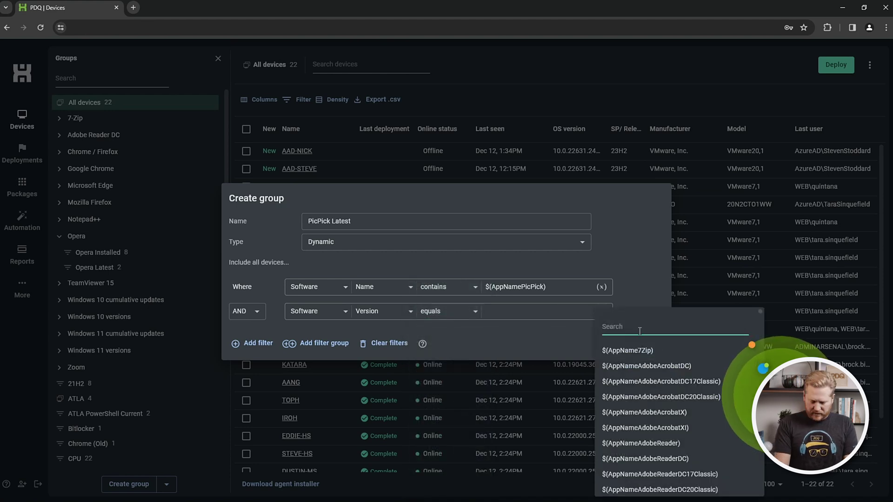
{"action": "type", "text": "picPick"}
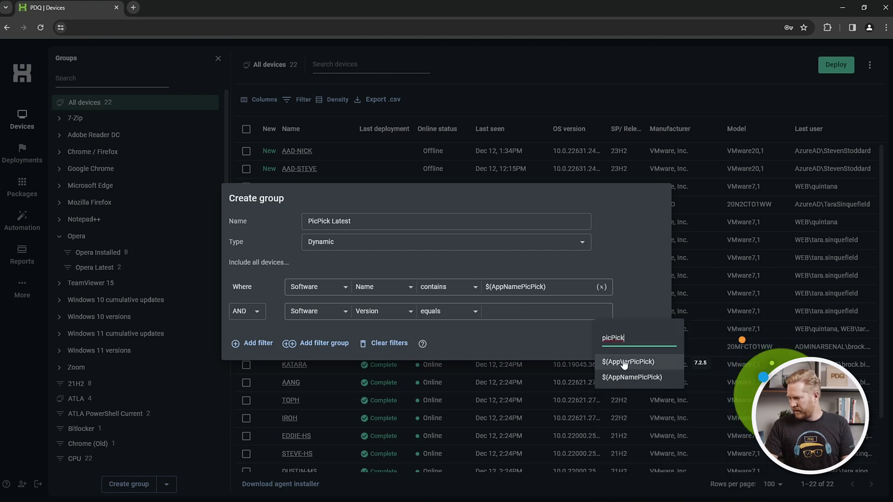
{"action": "left_click", "coordinate": [661, 364]}
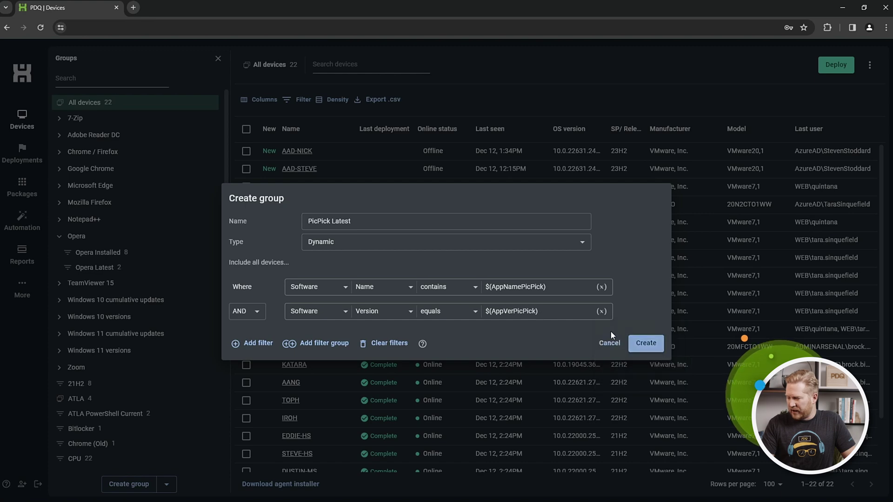
{"action": "left_click", "coordinate": [646, 343]}
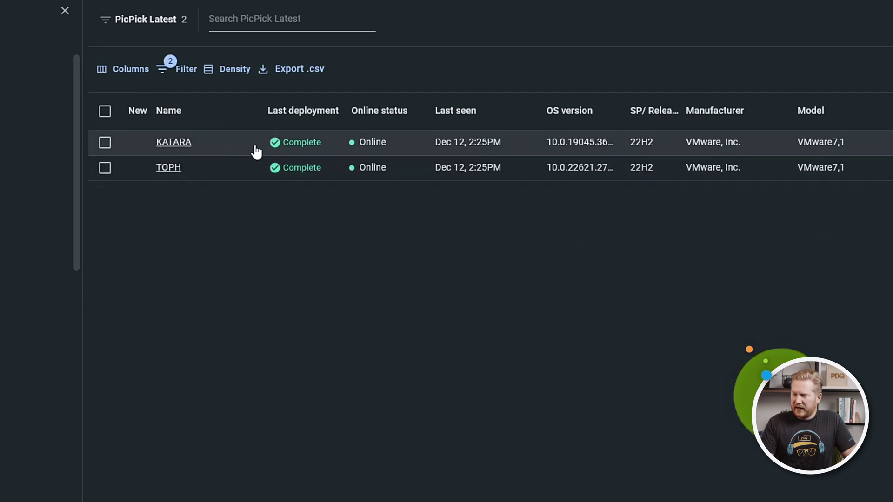
Step: Delete PicPick Latest's Software Version equals $(AppVerPicPick) condition and update the group
{"action": "left_click", "coordinate": [186, 68]}
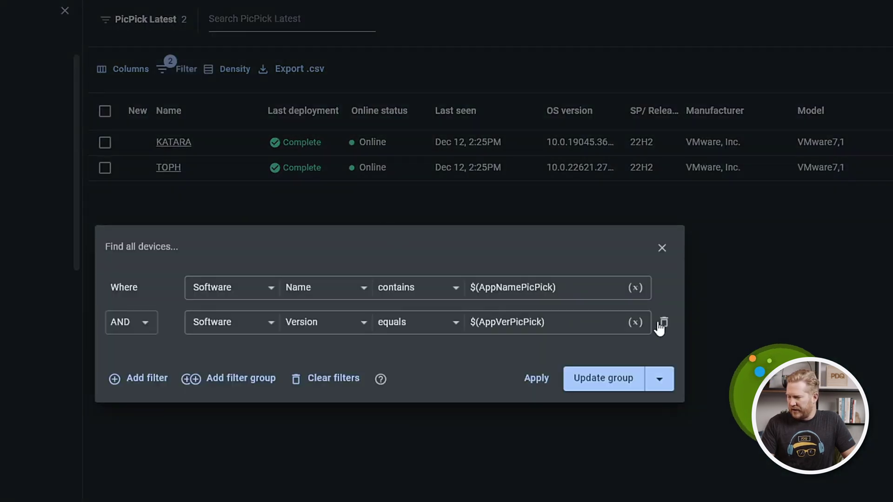
{"action": "left_click", "coordinate": [663, 323]}
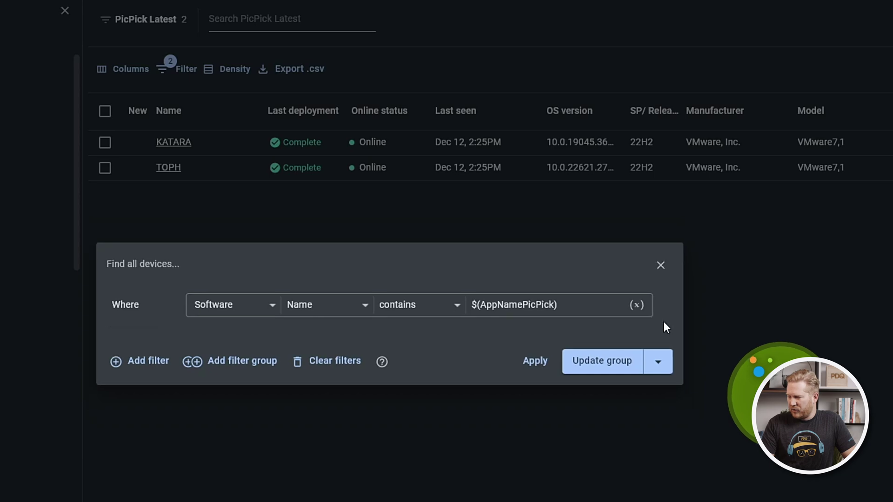
{"action": "left_click", "coordinate": [596, 367]}
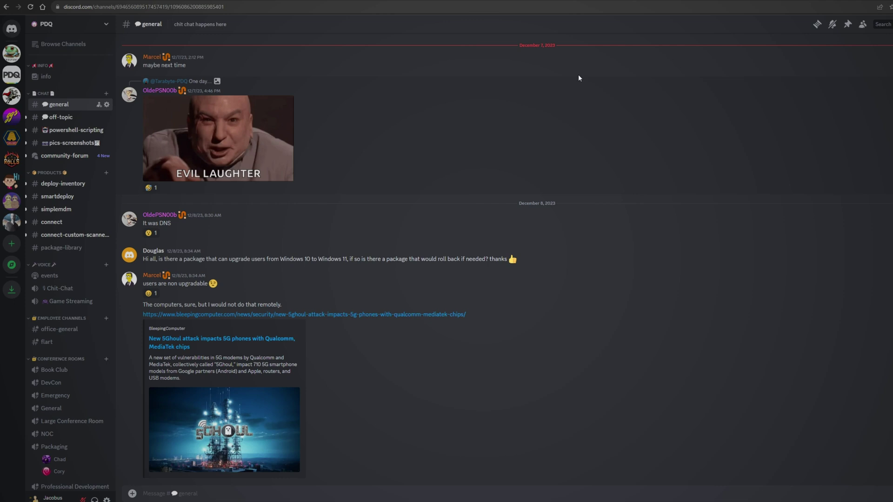
Step: Open the PDQ server's #connect channel in Discord and read its recent Cloudflare discussion
{"action": "left_click", "coordinate": [51, 221]}
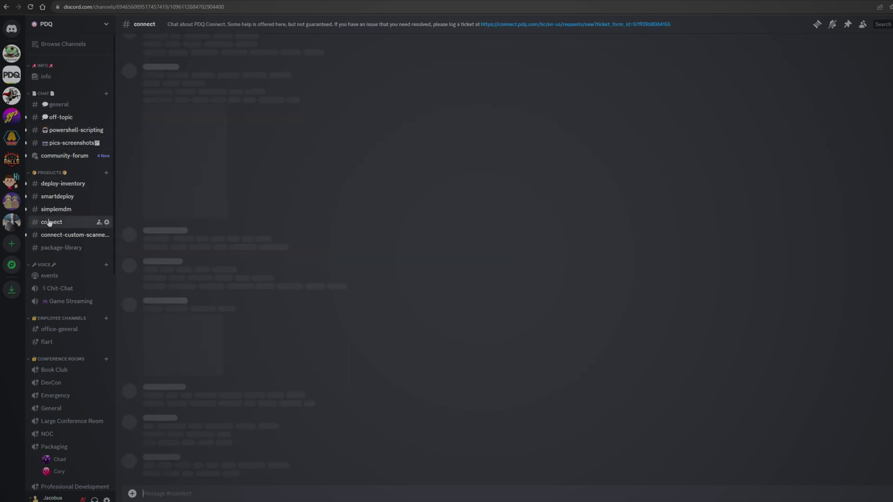
{"action": "scroll", "coordinate": [508, 351], "scroll_direction": "down", "scroll_amount": 7}
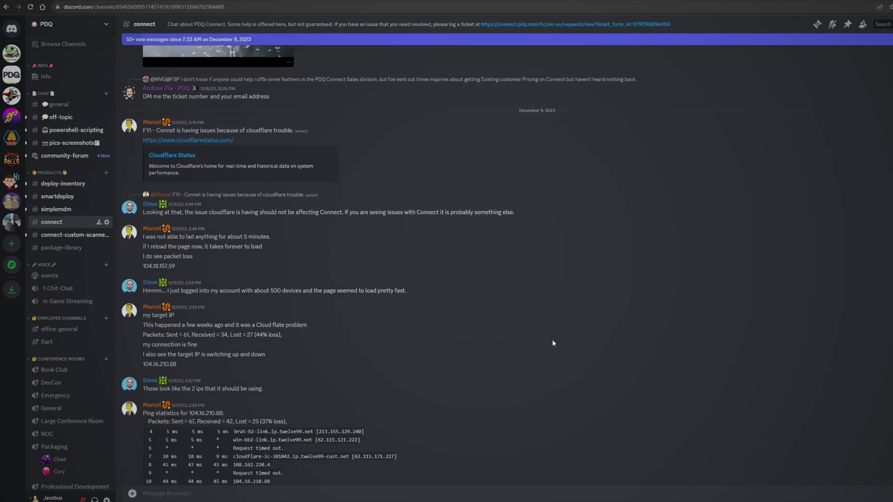